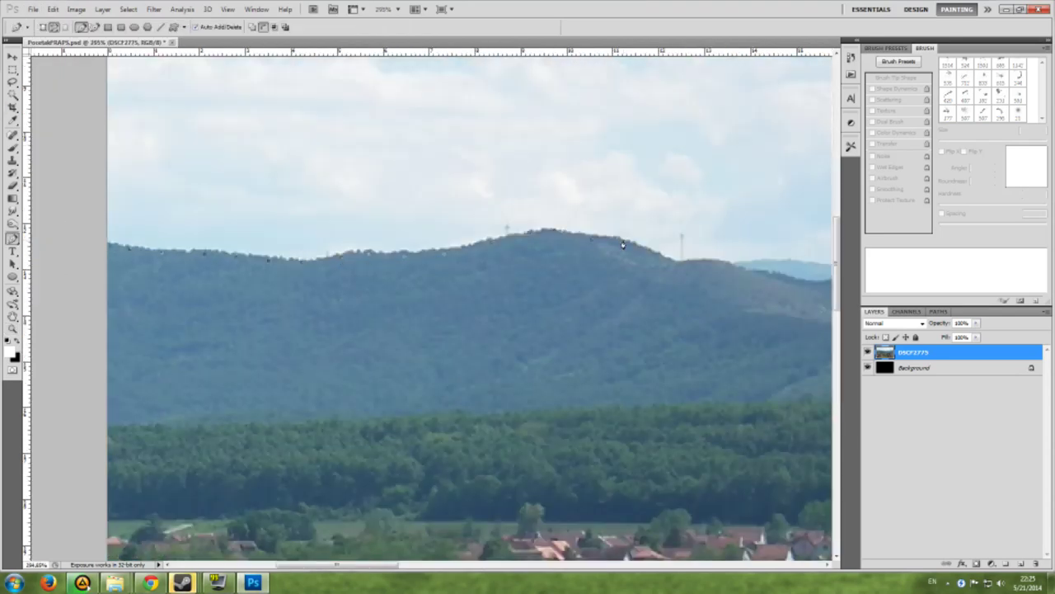
Convert the traced ridgeline path on the DSCF2775 photo into a sky selection.
scroll(297, 335, "right", 5)
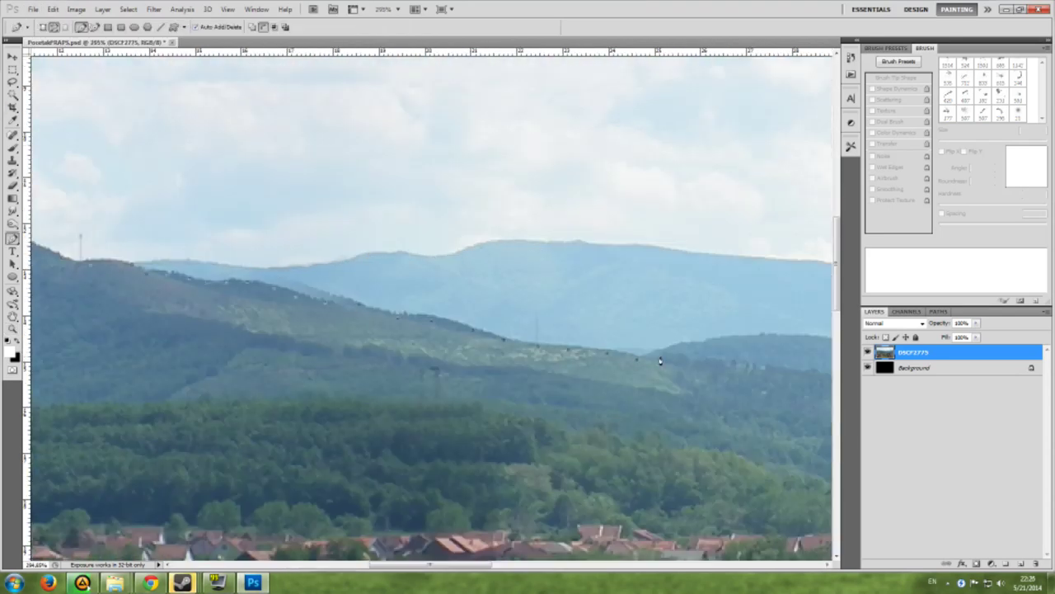
scroll(660, 360, "right", 5)
left_click_drag(801, 273, 354, 266)
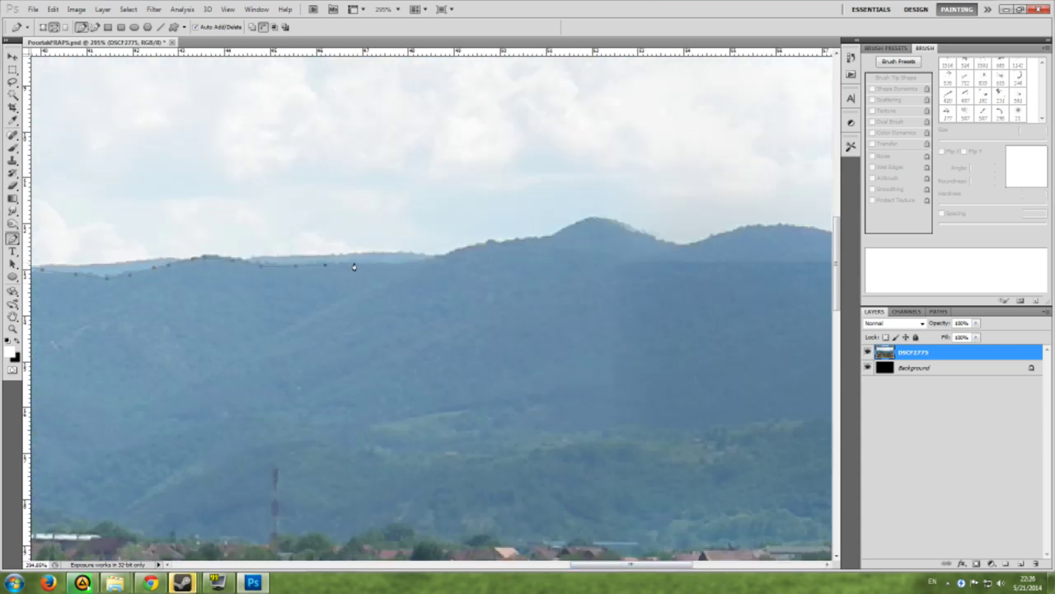
left_click_drag(676, 250, 407, 324)
right_click(146, 283)
left_click(189, 336)
key("Return")
key("l")
key("ctrl+plus")
right_click(371, 212)
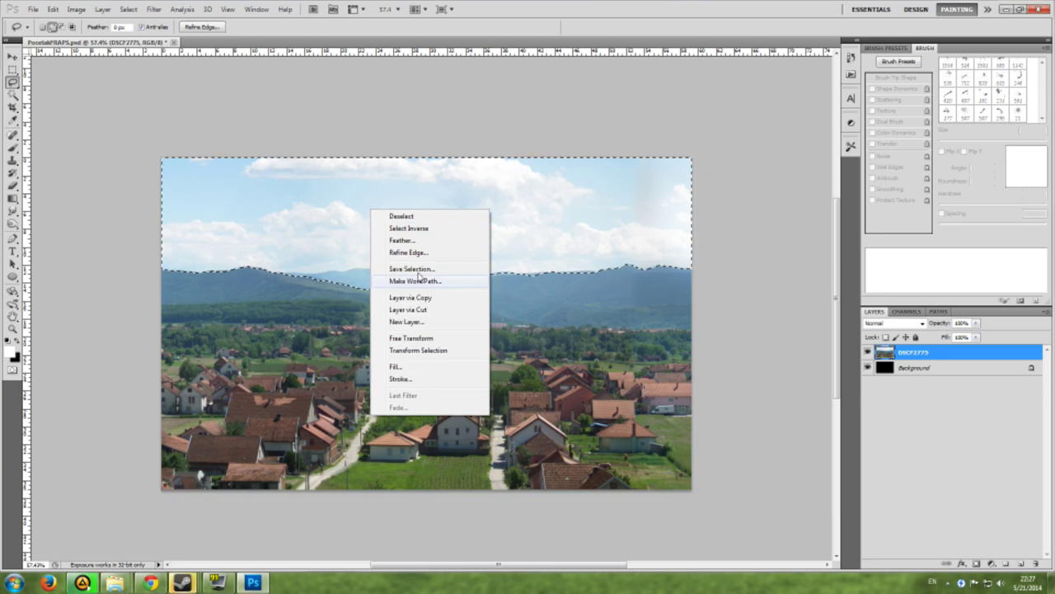
key("Escape")
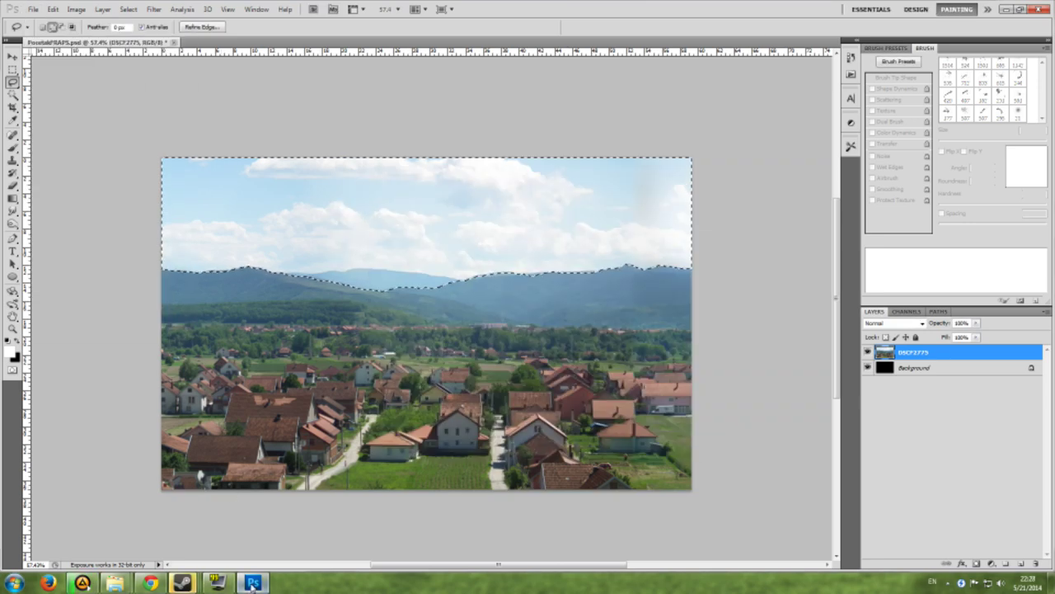
Place the stormy cloud image into the village document.
left_click(33, 9)
left_click(74, 223)
left_click(667, 387)
key("Return")
Mask the cloud layer to the sky above the ridge with the saved sky selection.
key("b")
left_click(462, 188)
left_click(549, 163)
key("alt+BackSpace")
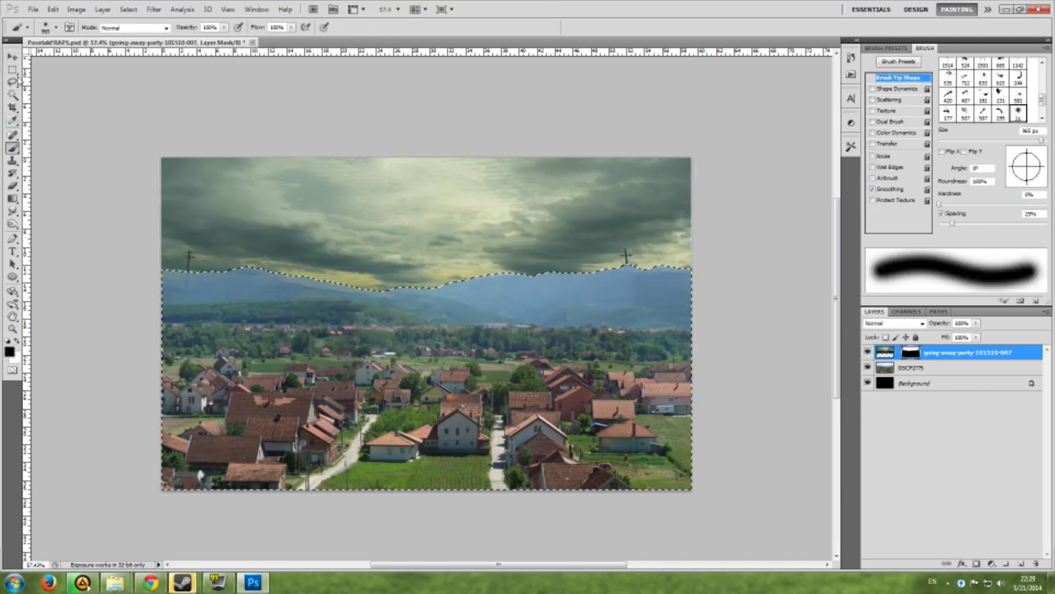
key("ctrl+z")
right_click(176, 126)
key("Escape")
Deselect and duplicate the DSCF2775 village photo layer.
key("m")
key("ctrl+d")
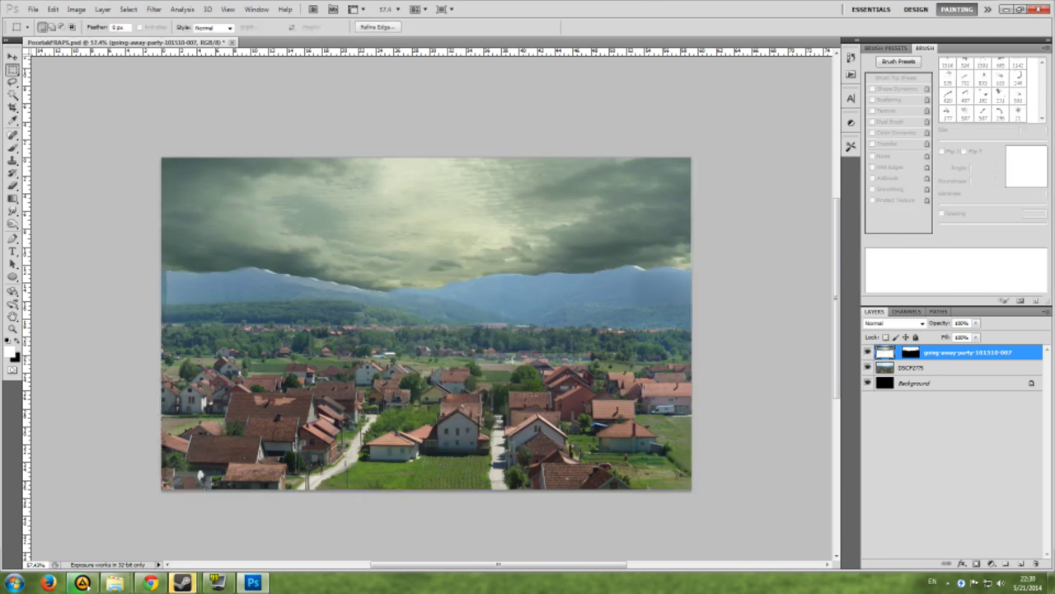
left_click(911, 367)
key("Return")
left_click(128, 9)
Add a Black & White adjustment with raised cyans to brighten the mountains.
left_click(284, 82)
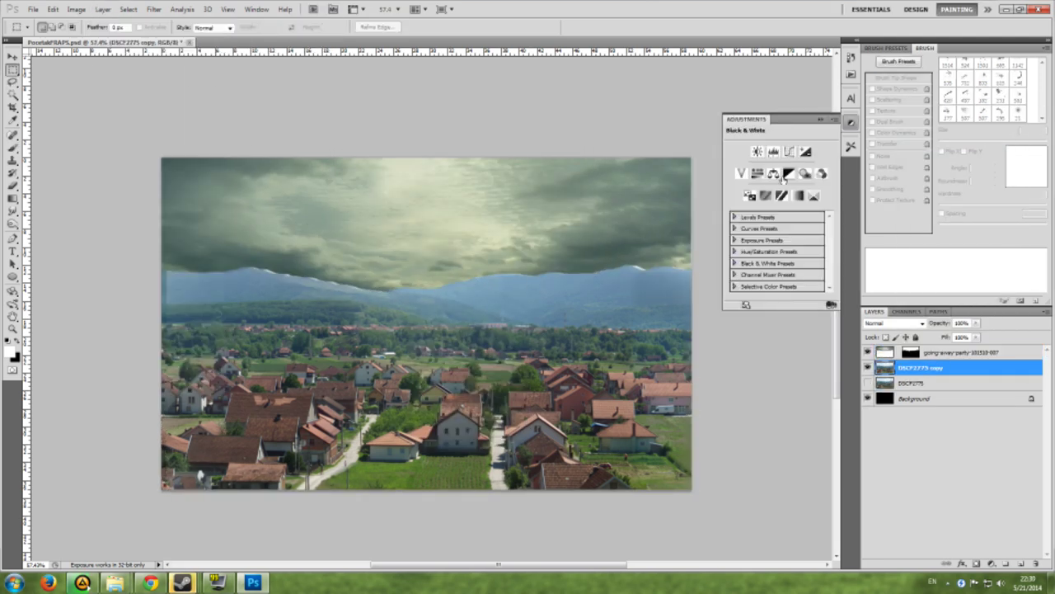
left_click(788, 174)
mouse_move(770, 177)
left_mouse_down()
mouse_move(759, 176)
mouse_move(773, 195)
left_mouse_up()
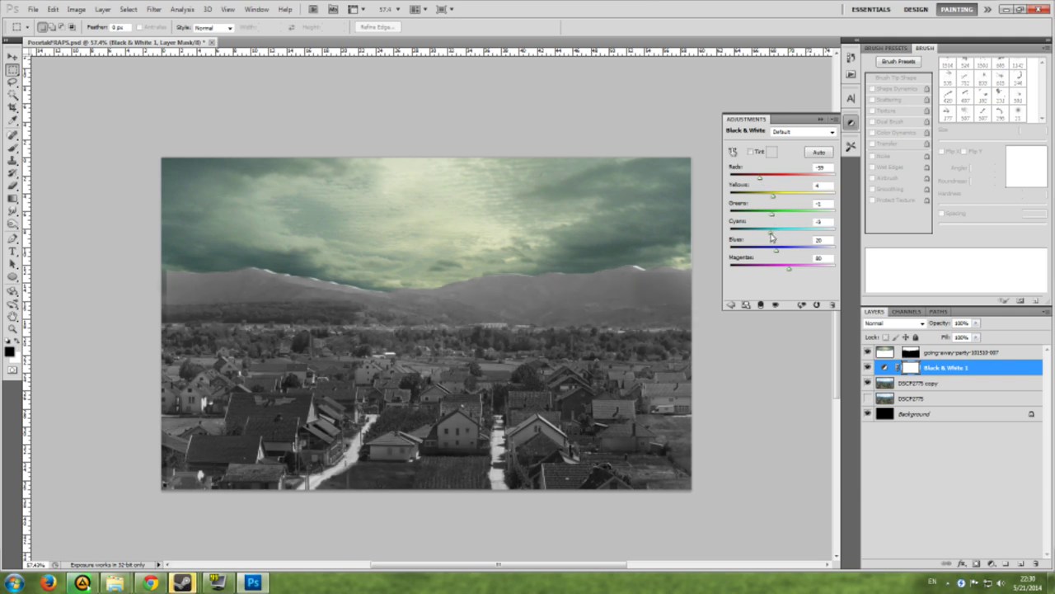
left_click_drag(772, 236, 792, 236)
mouse_move(759, 178)
left_mouse_down()
mouse_move(774, 178)
mouse_move(769, 197)
mouse_move(781, 214)
left_mouse_up()
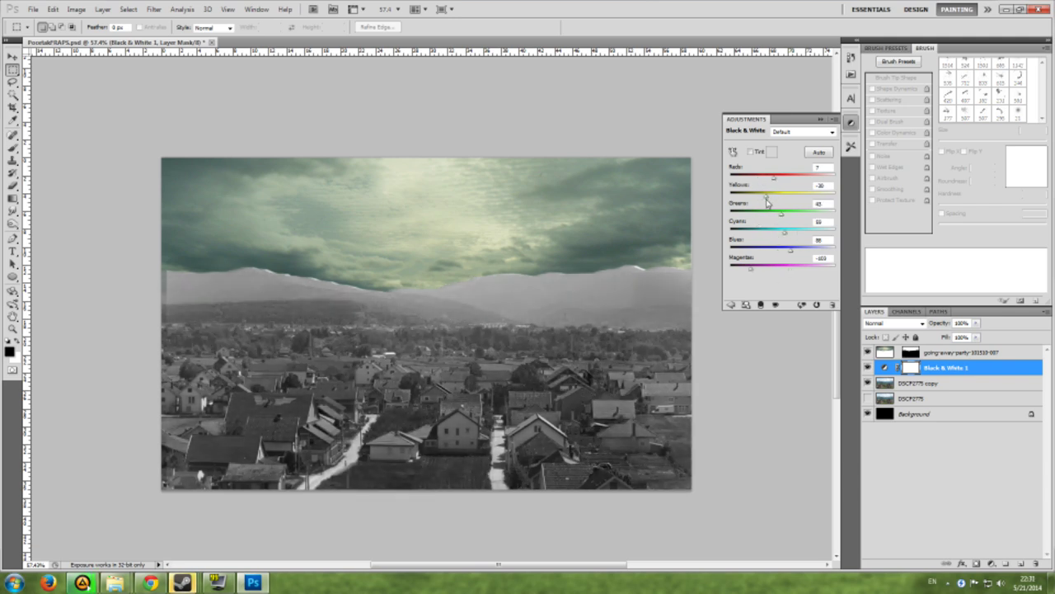
Add an empty Layer 1, a Channel Mixer, and a Curves contrast adjustment.
key("ctrl+shift+alt+n")
left_click(821, 175)
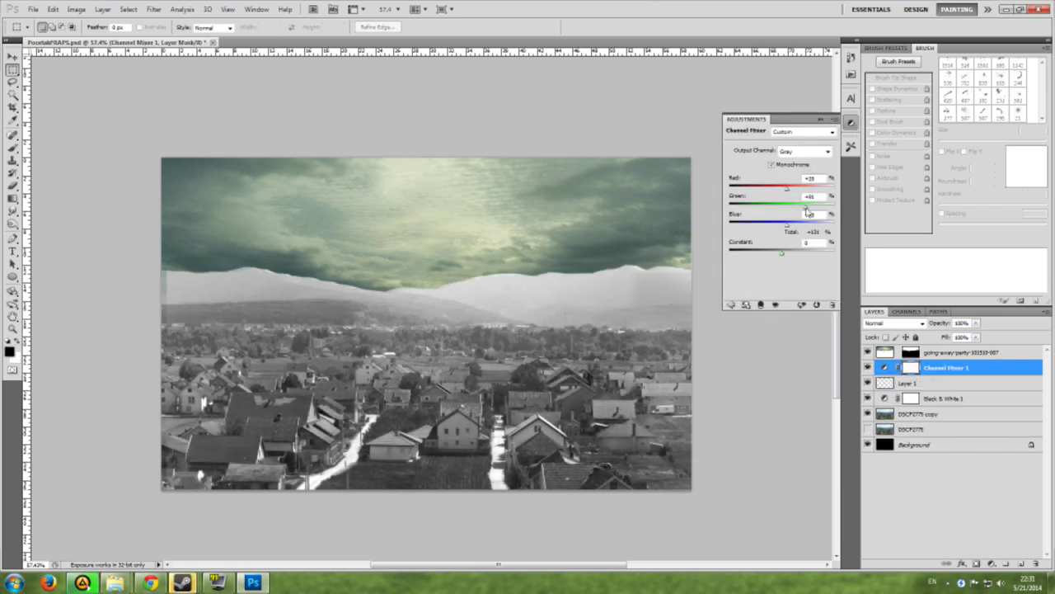
left_click(907, 383)
left_click(771, 157)
left_click_drag(763, 242, 762, 233)
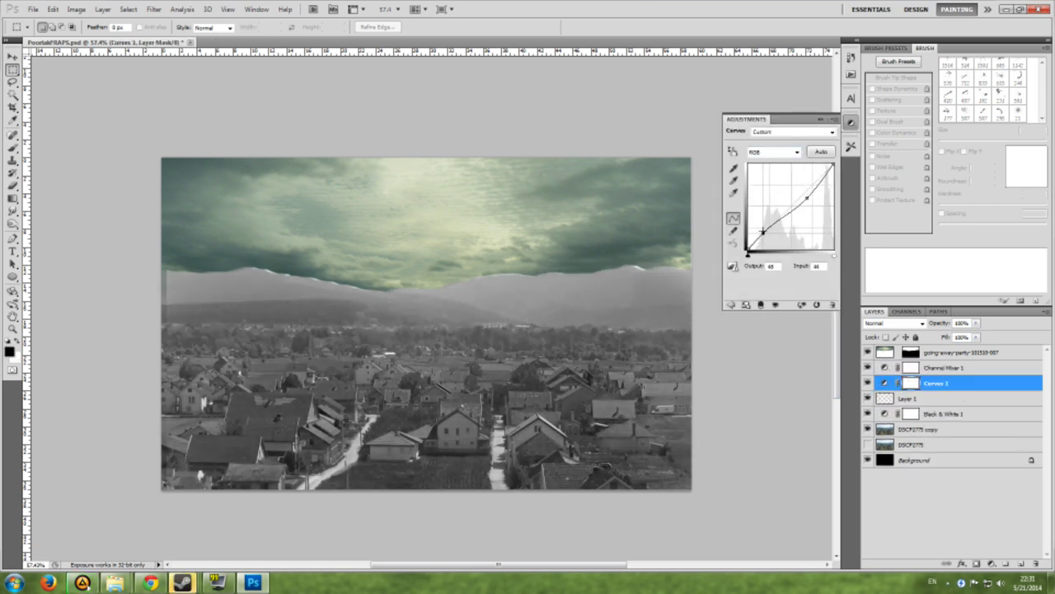
Duplicate the photo copy near the top in Color blend mode at 49% opacity.
right_click(915, 429)
left_click(931, 235)
left_click_drag(915, 430, 915, 363)
left_click(891, 324)
left_click(922, 323)
left_click(887, 295)
left_click_drag(976, 323, 948, 336)
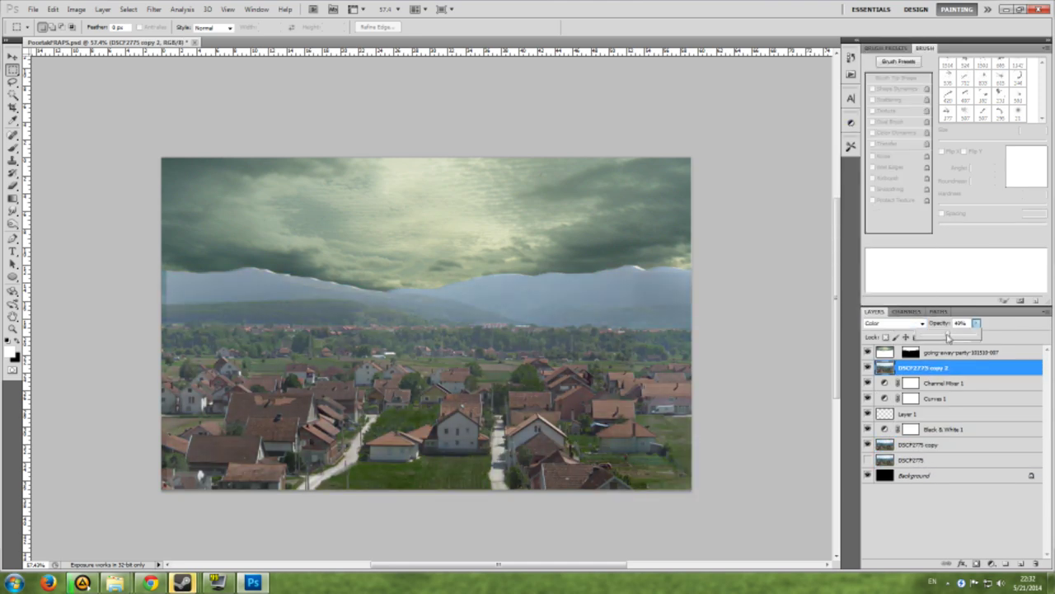
Add a Color Balance pushing midtones toward blue, with the photo copy beneath it.
left_click(907, 413)
left_click(851, 122)
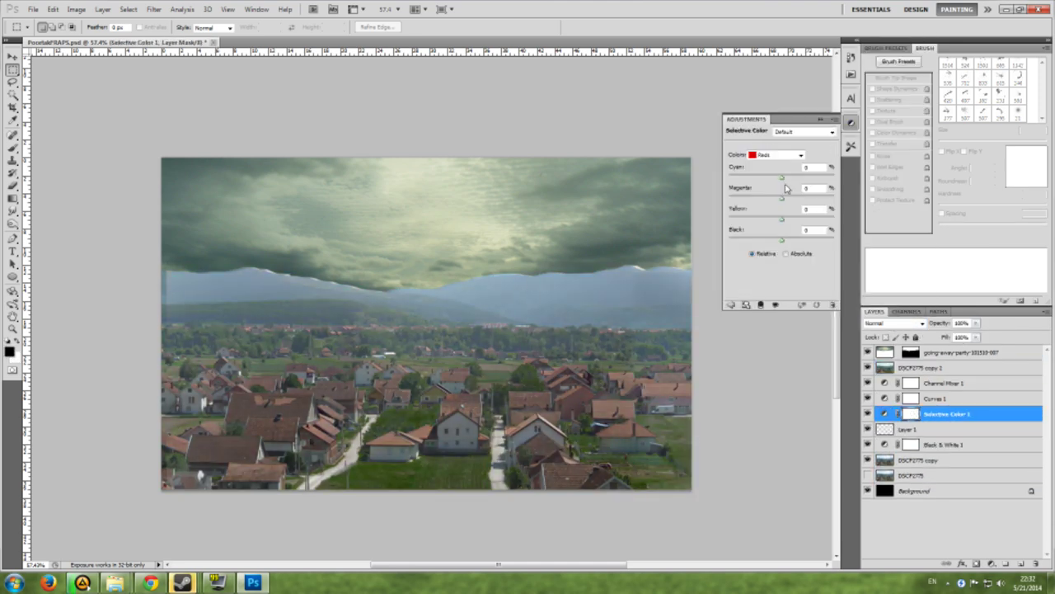
left_click(773, 173)
left_click_drag(769, 249, 777, 249)
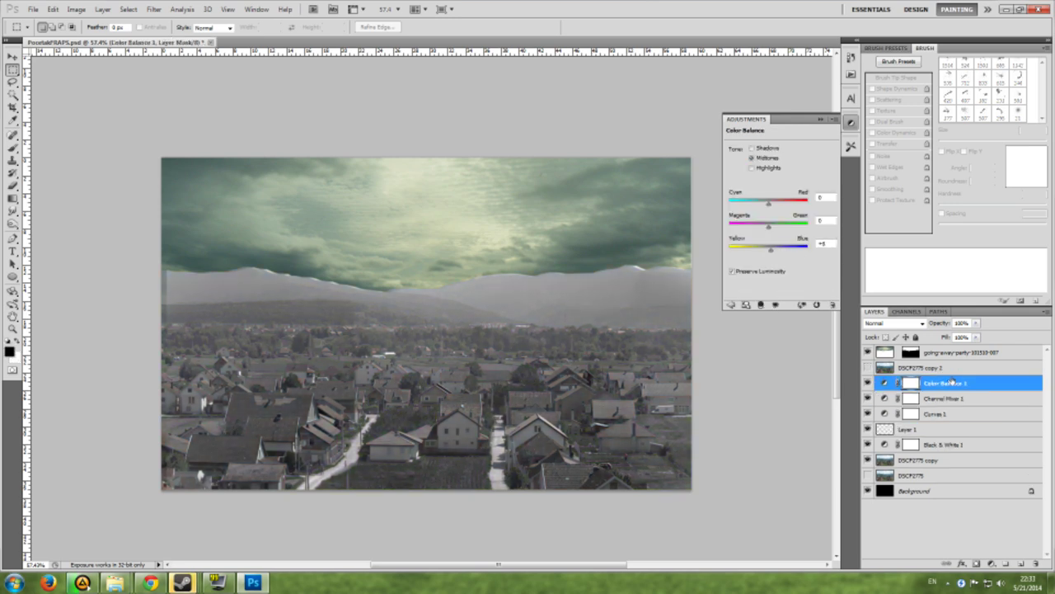
left_click_drag(923, 368, 932, 388)
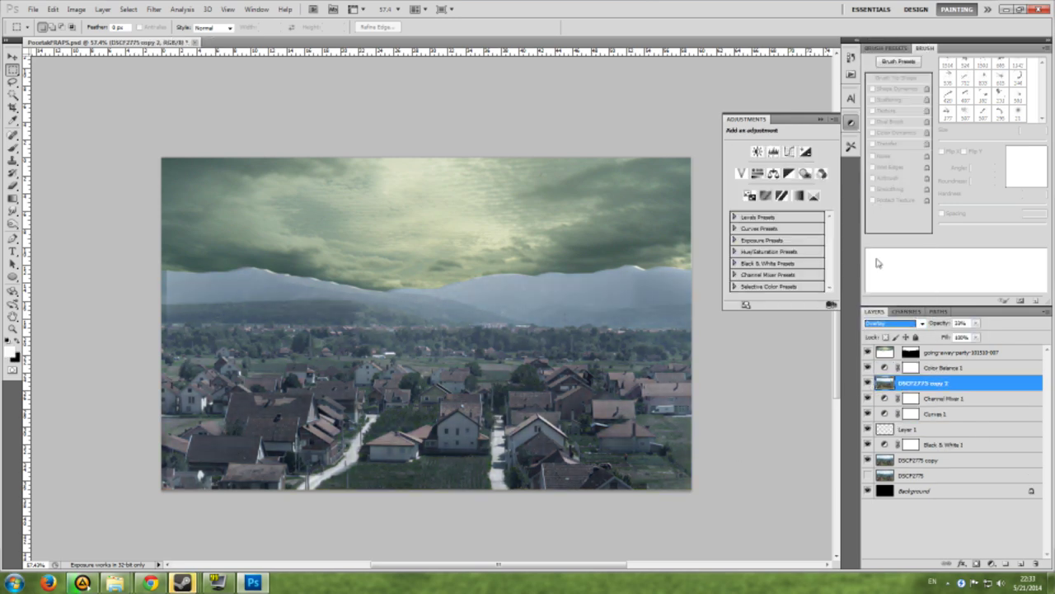
left_click(888, 355)
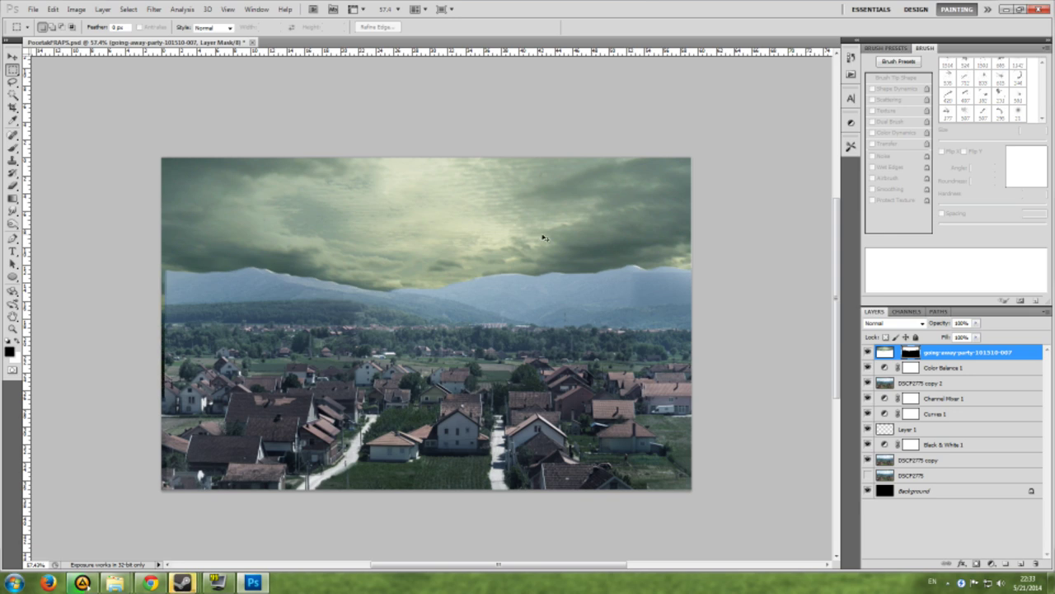
Place tornado-storm-wallpaper and shift it up and left over the sky.
left_click(33, 9)
left_click(50, 236)
double_click(558, 309)
left_click_drag(558, 309, 532, 246)
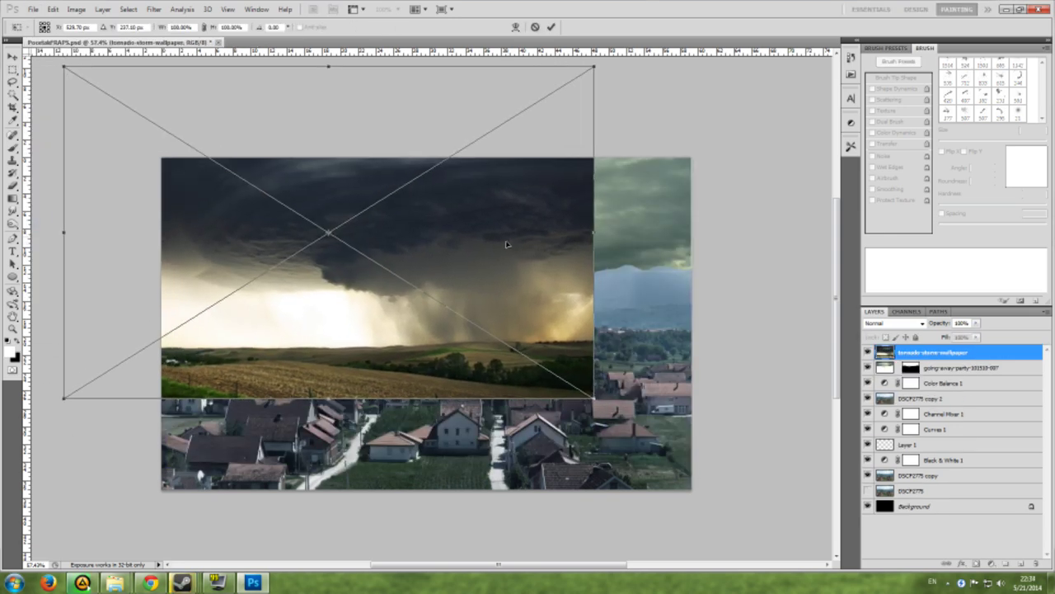
key("Return")
Mask the storm image's field over the village using Color Range and brush strokes.
key("b")
left_click(910, 367)
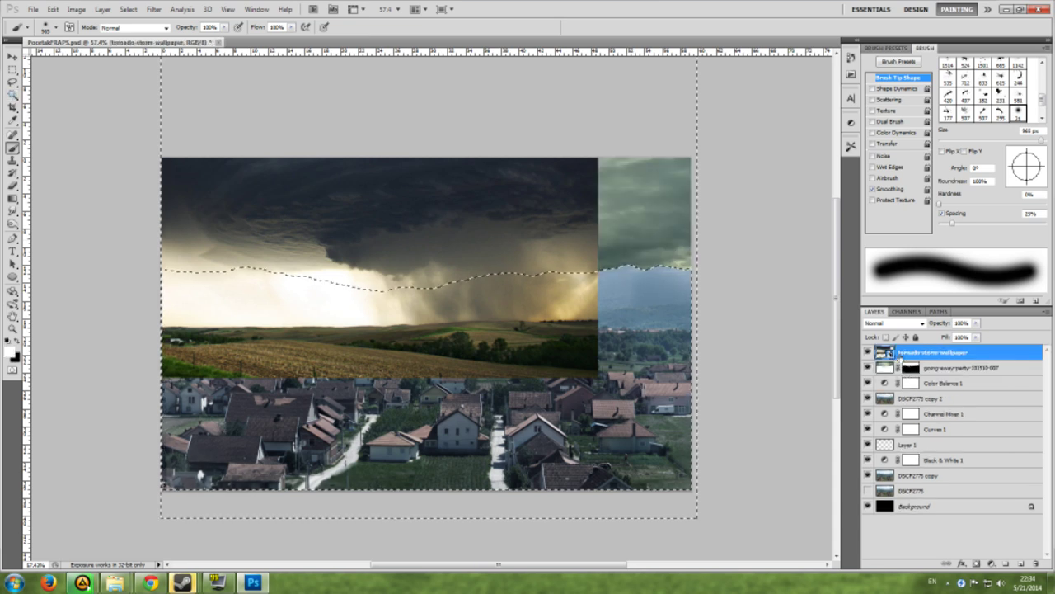
left_click(128, 9)
left_click(140, 101)
left_click(705, 231)
key("Return")
key("b")
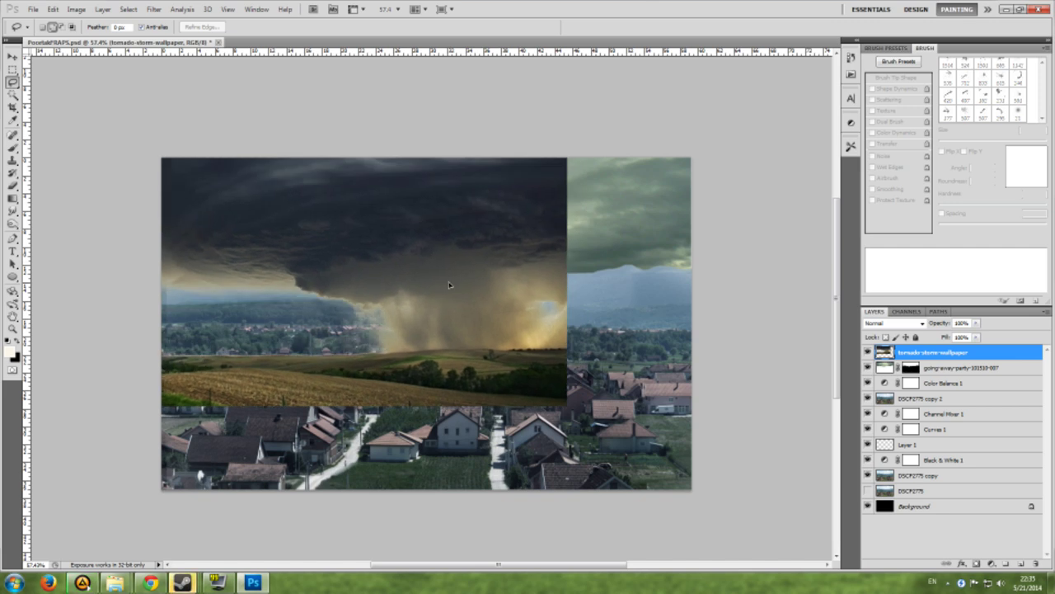
left_click_drag(560, 363, 177, 369)
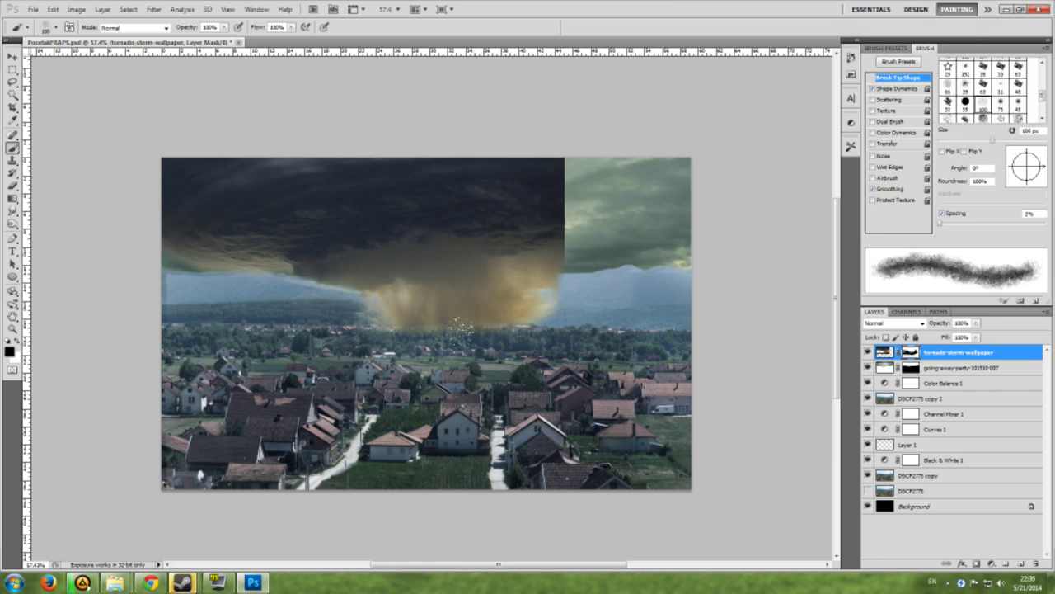
left_click(11, 209)
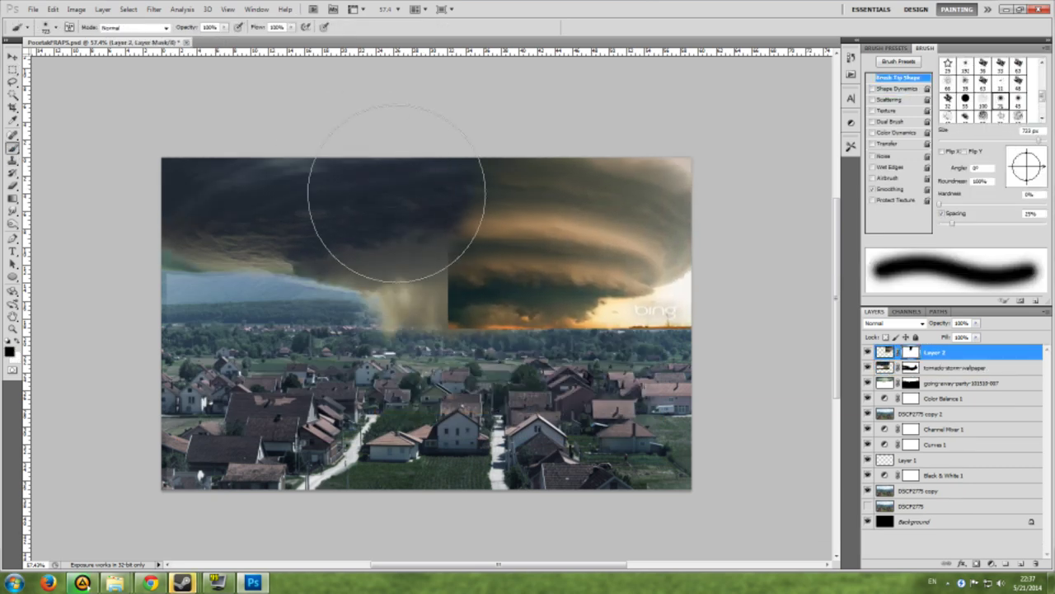
Blend away the hard vertical cloud edge on Layer 2's mask.
left_click_drag(397, 193, 361, 357)
key("ctrl+z")
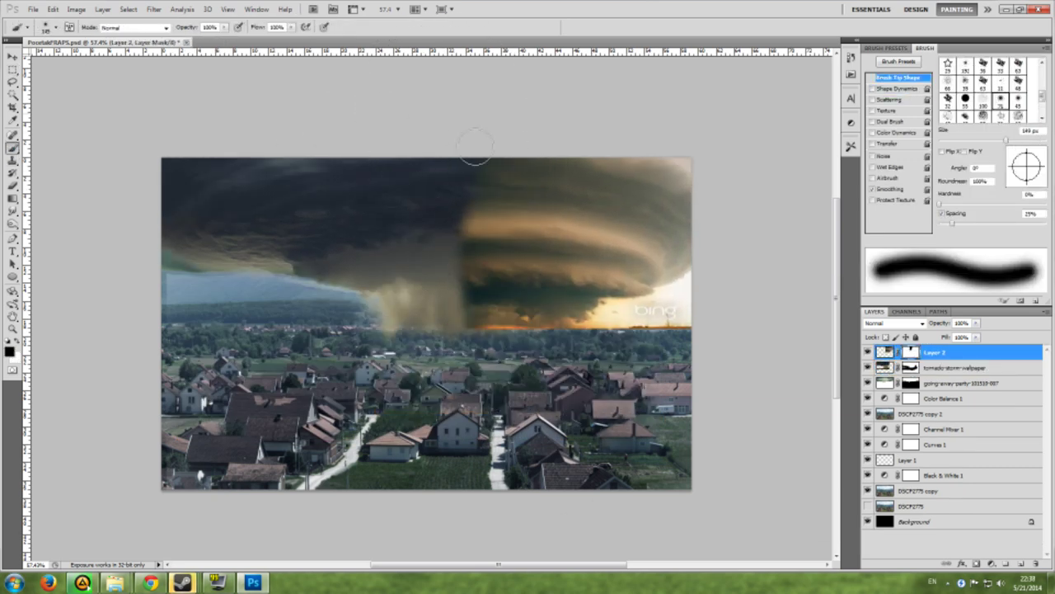
key("Return")
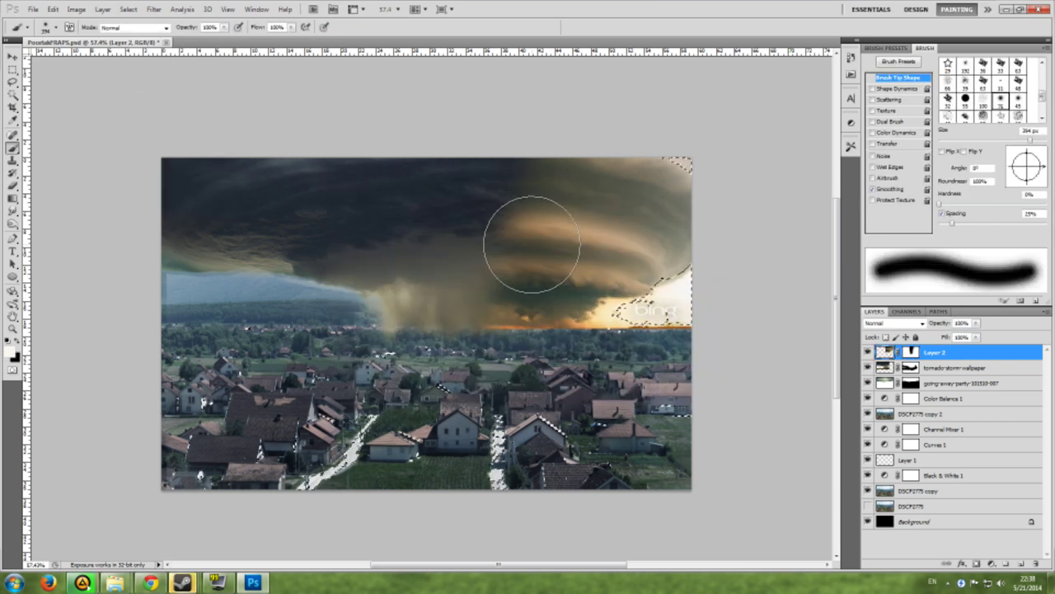
key("m")
key("Delete")
key("ctrl+d")
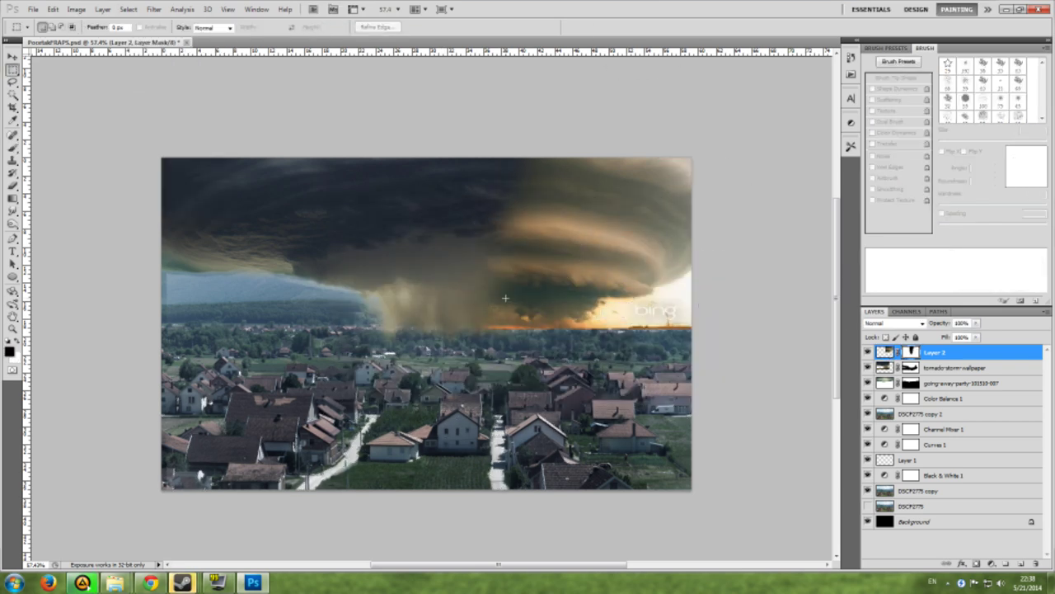
Select the bright right sky with Color Range and paint it darker with storm cloud.
key("alt+s")
key("c")
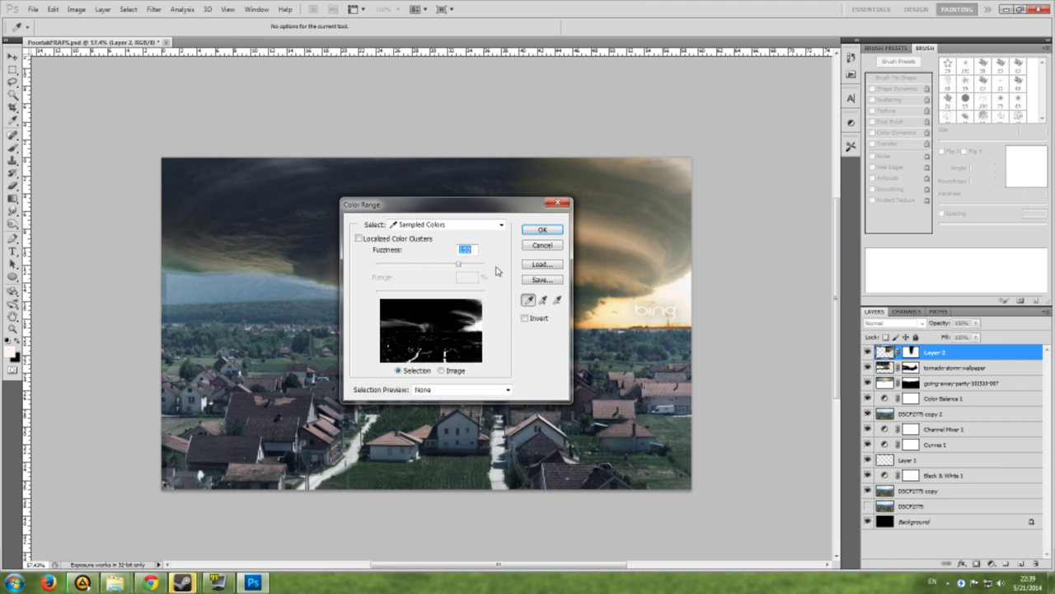
key("Return")
key("b")
left_click_drag(635, 198, 627, 314)
key("ctrl+d")
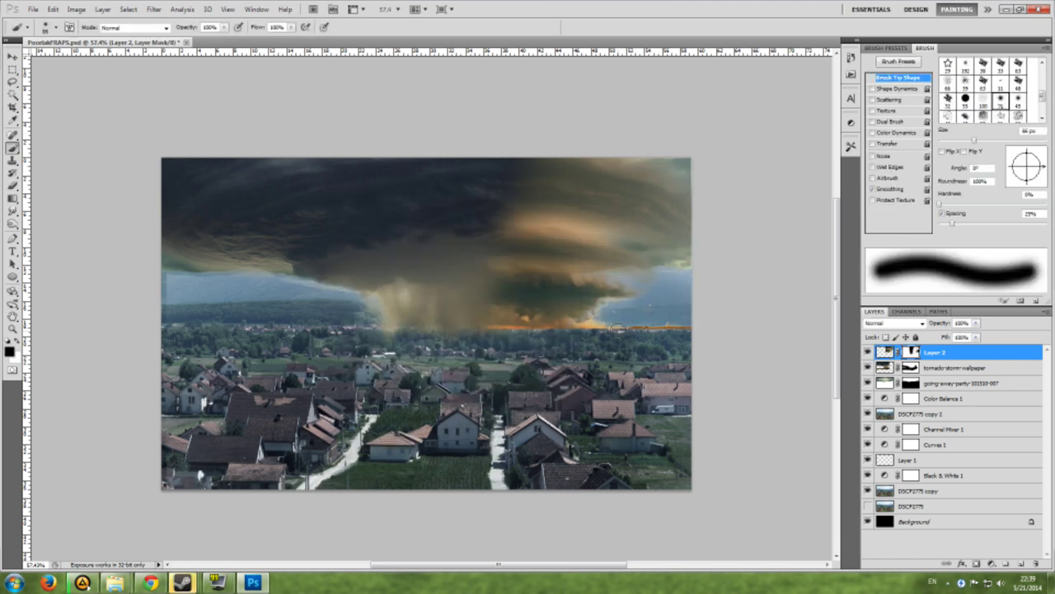
key("alt+bracketleft")
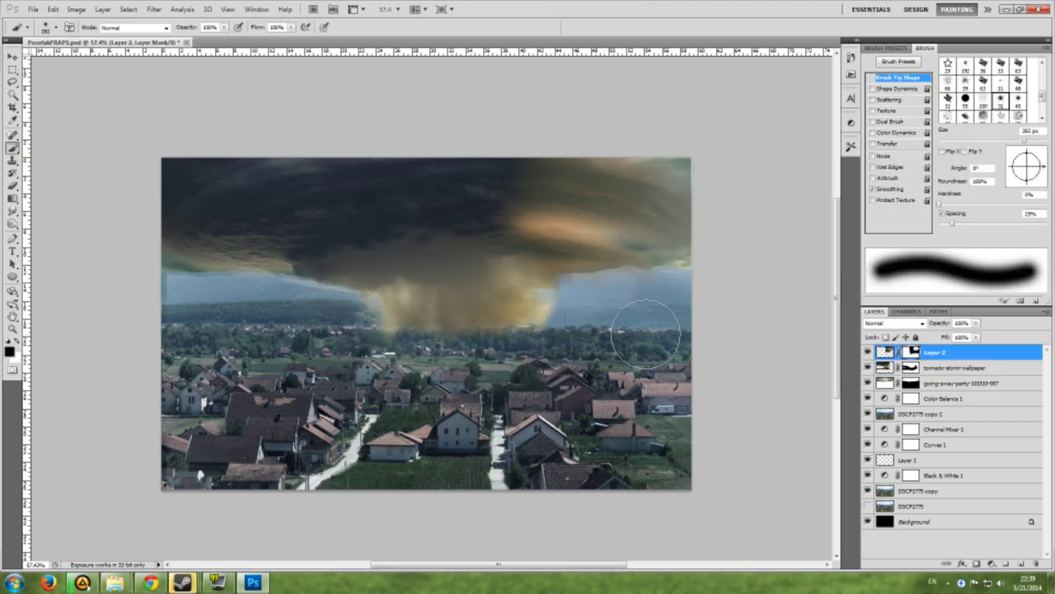
left_click_drag(610, 304, 508, 341)
Copy the left cloud half to a new layer and mirror it onto the right.
key("ctrl+alt+z")
key("ctrl+alt+z")
key("ctrl+alt+z")
key("ctrl+alt+z")
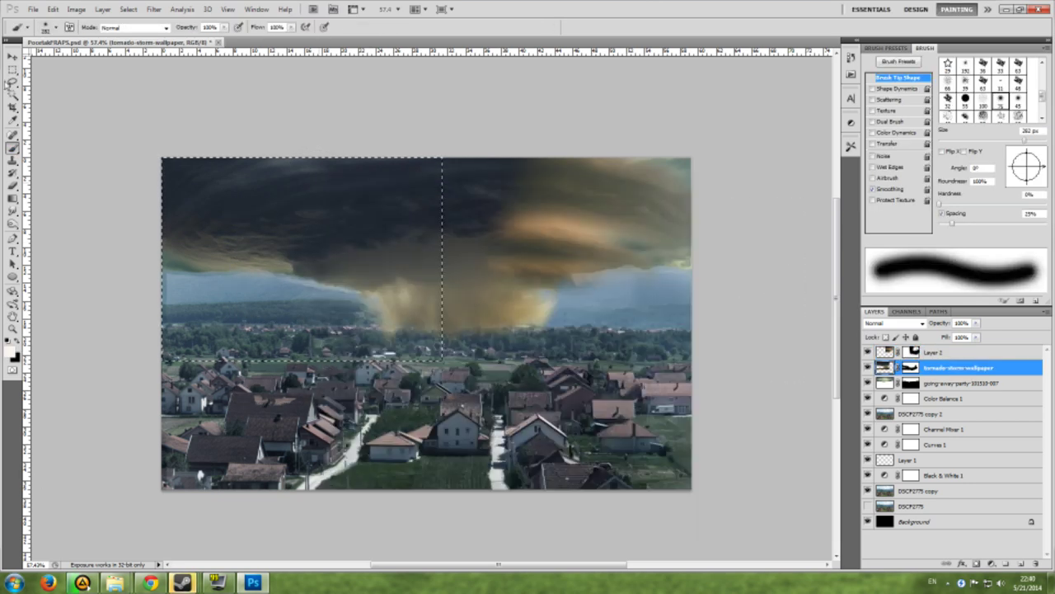
key("ctrl+j")
key("ctrl+t")
left_click_drag(758, 263, 762, 237)
key("Return")
key("b")
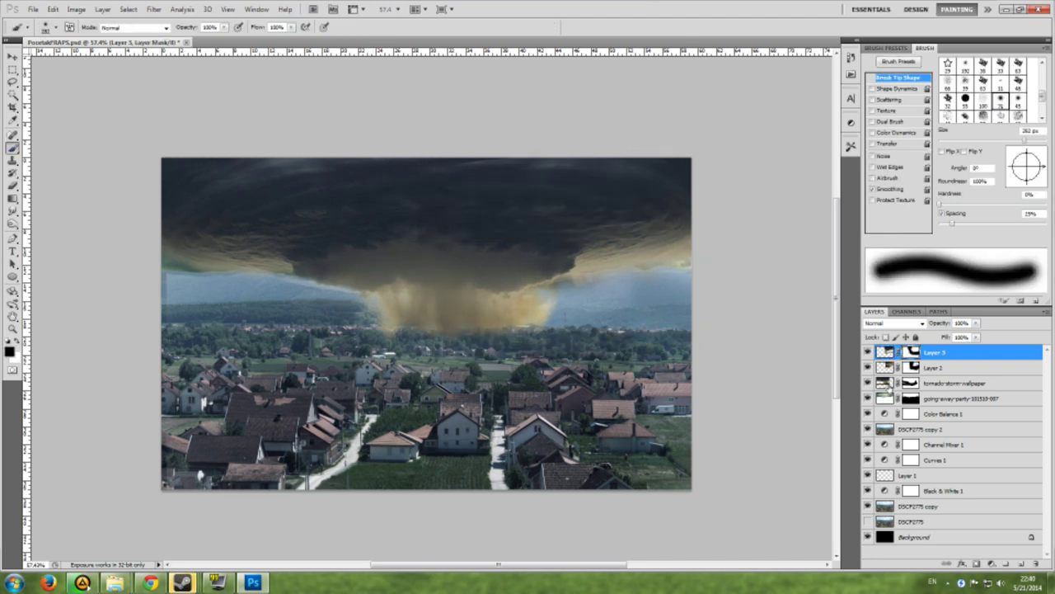
key("ctrl+e")
Place the big_thumb tornado image and position it over the village.
left_click(33, 9)
left_click(49, 221)
left_click(699, 400)
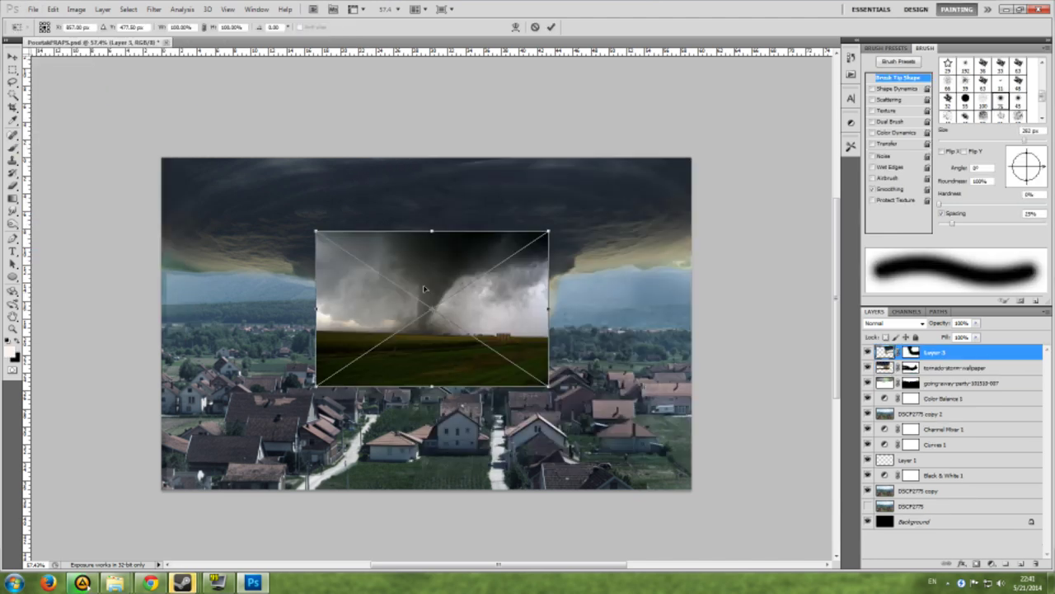
left_click_drag(425, 289, 450, 301)
key("Return")
Mask the tornado layer with a Color Range selection and paint it into the scene.
left_click(127, 9)
left_click(153, 118)
key("Return")
left_click_drag(424, 377, 631, 417)
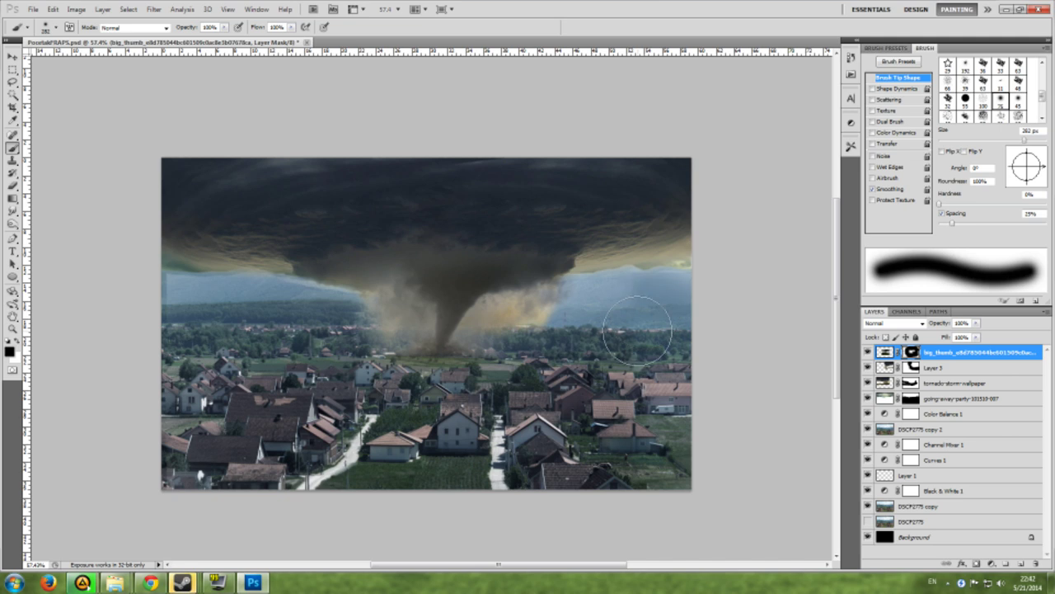
Paint out the brown strip at the tornado base with a smooth, unscattered brush.
scroll(445, 343, "up", 5)
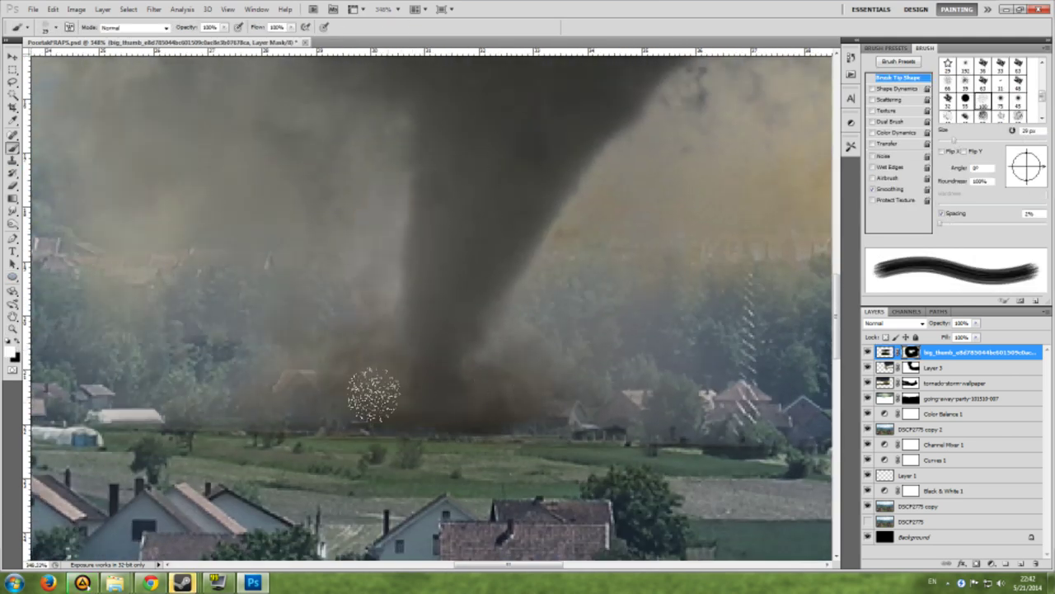
left_click(888, 99)
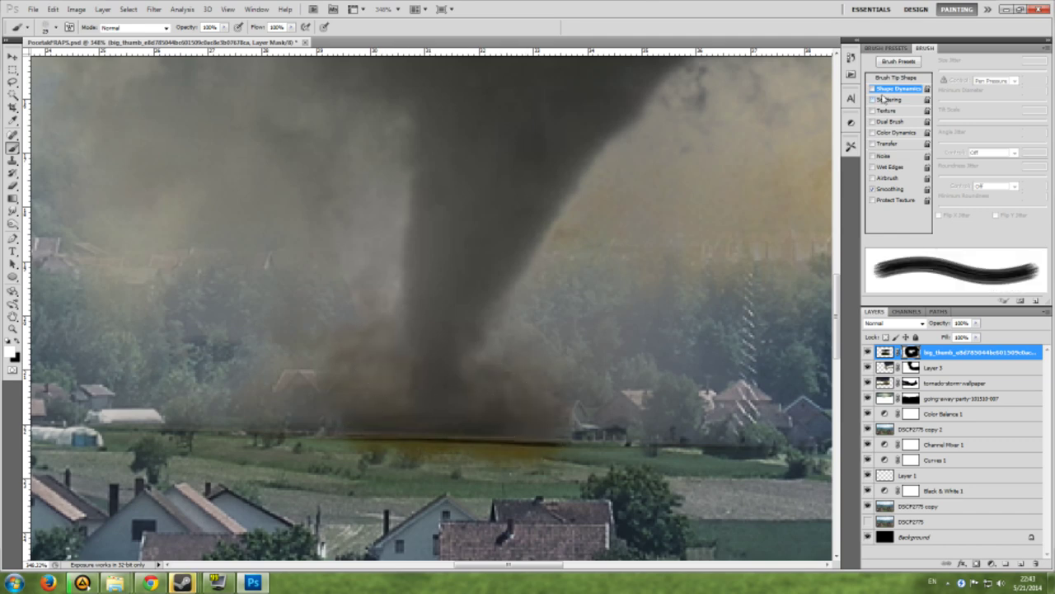
left_click(872, 98)
left_click(896, 77)
left_click_drag(546, 490, 326, 486)
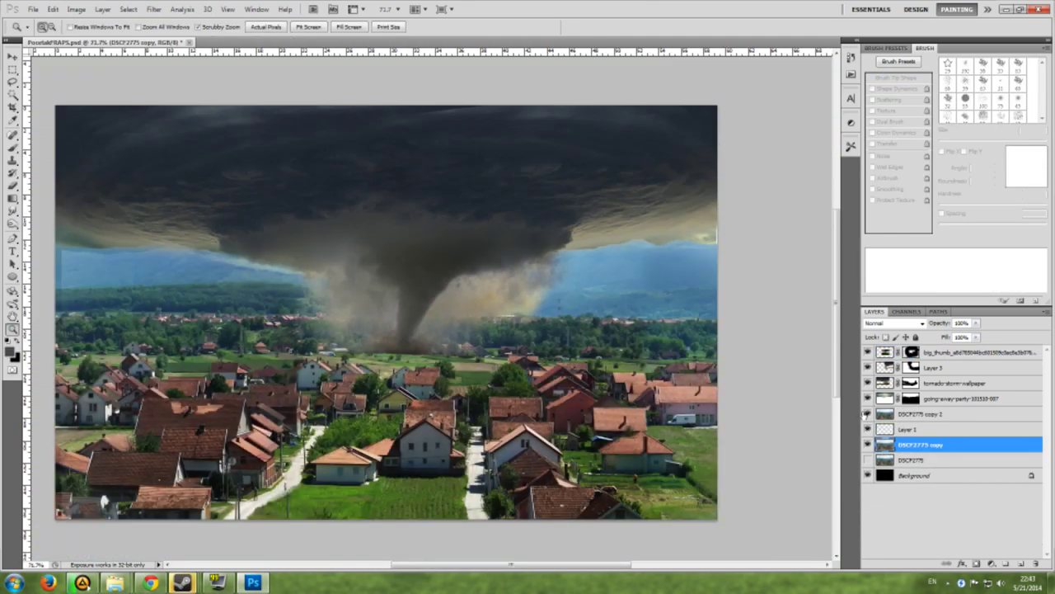
Return to editing the cloud layer's pixels and reload the ridge-line sky selection.
key("ctrl+2")
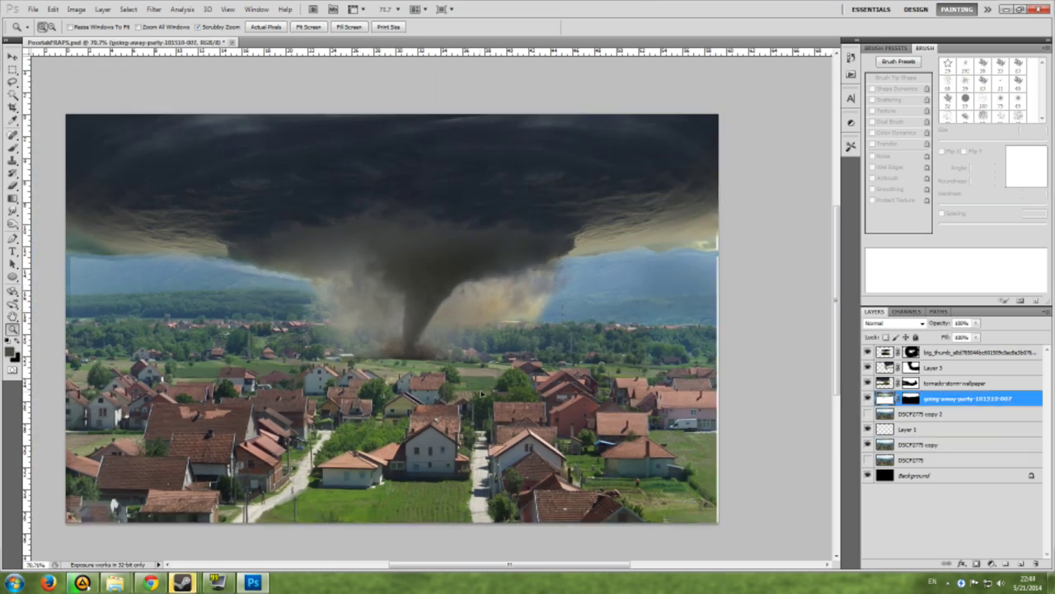
key("b")
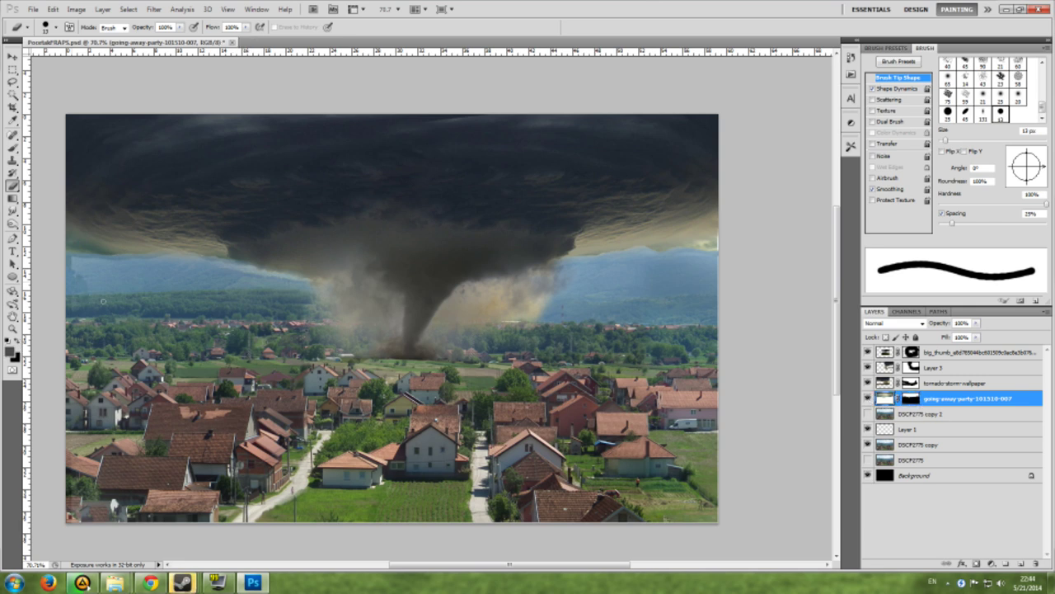
key("b")
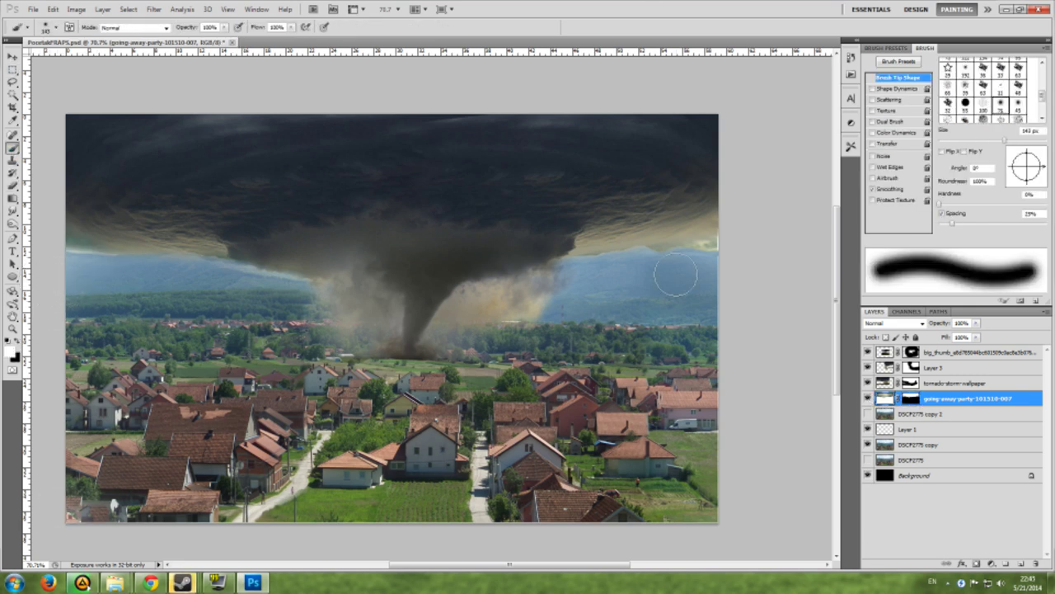
right_click(200, 151)
key("Escape")
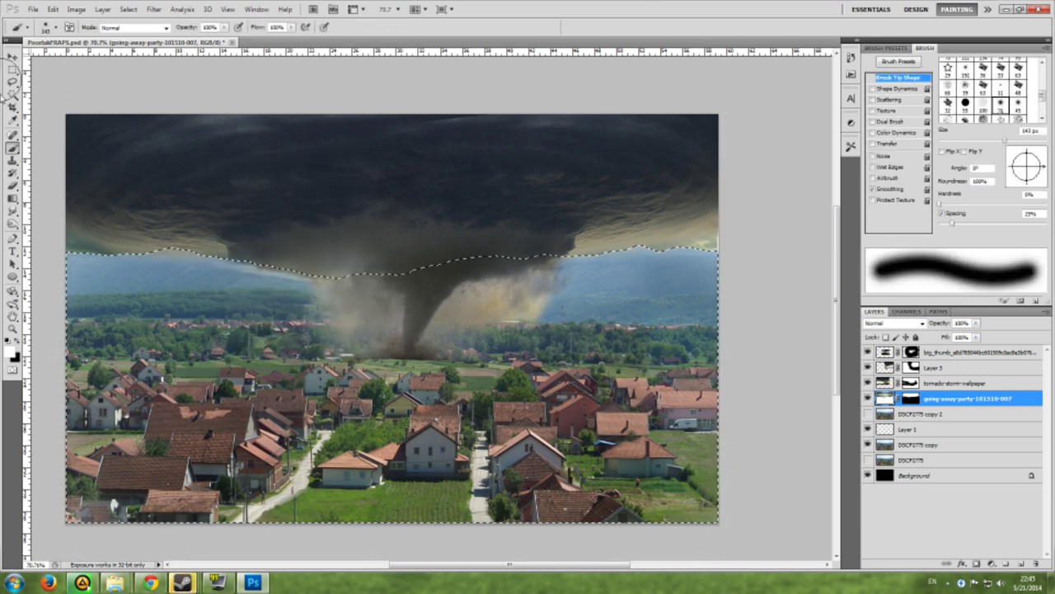
left_click(12, 81)
left_click(495, 348)
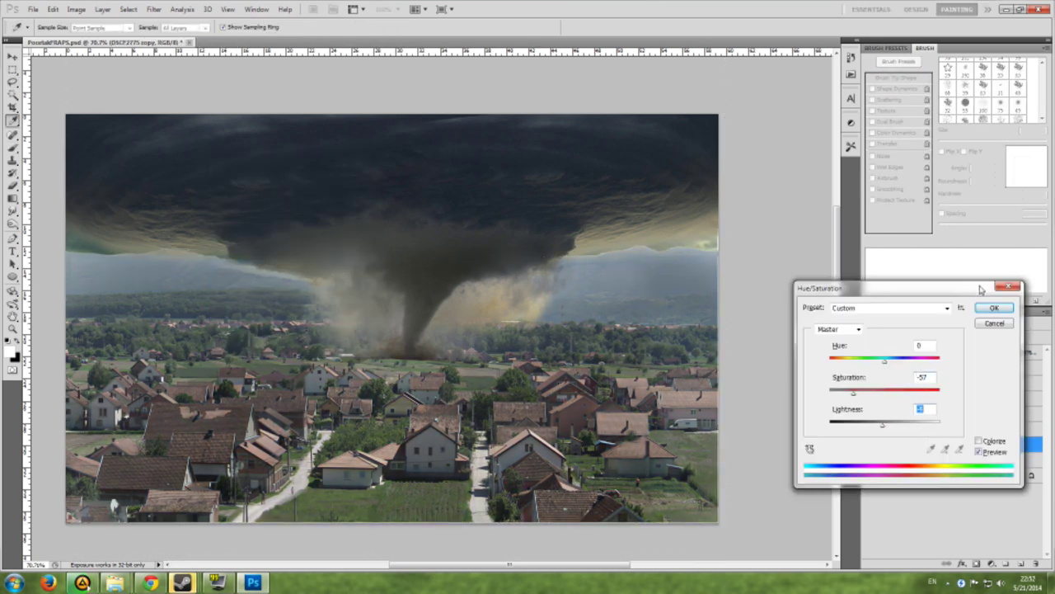
Reshape a Curves adjustment to darken the village, trying different blend modes.
left_click(1010, 307)
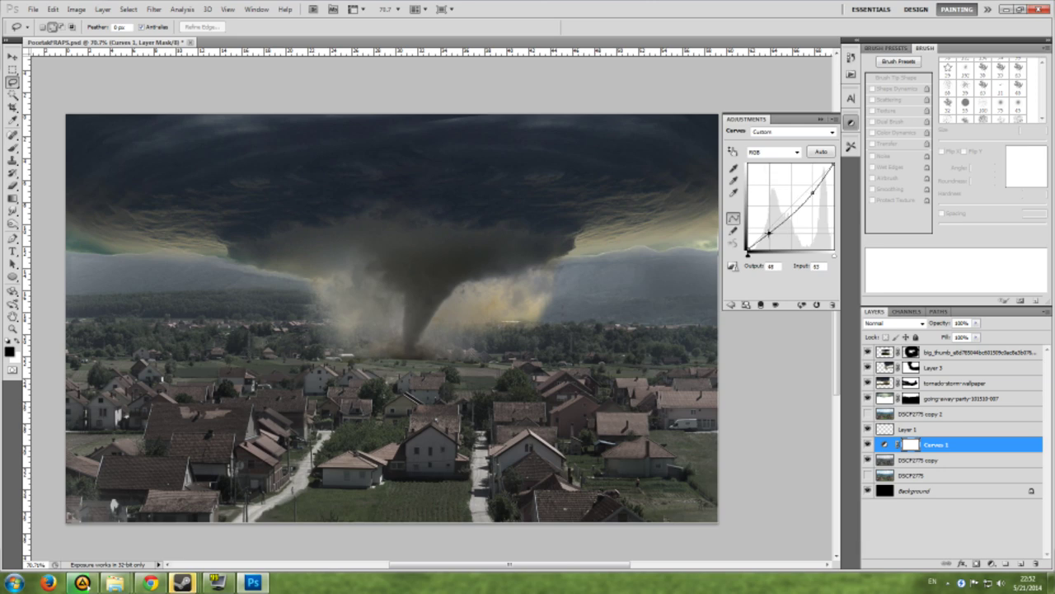
mouse_move(769, 233)
left_mouse_down()
mouse_move(816, 188)
mouse_move(757, 240)
mouse_move(824, 198)
left_mouse_up()
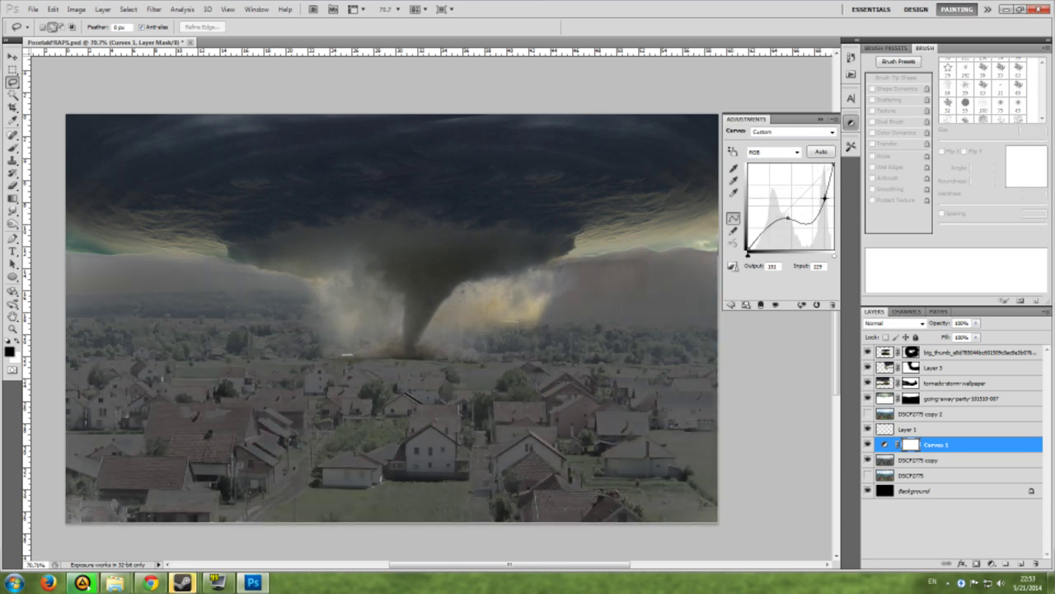
left_click(891, 322)
scroll(890, 322, "down", 3)
scroll(890, 322, "up", 3)
scroll(868, 68, "down", 10)
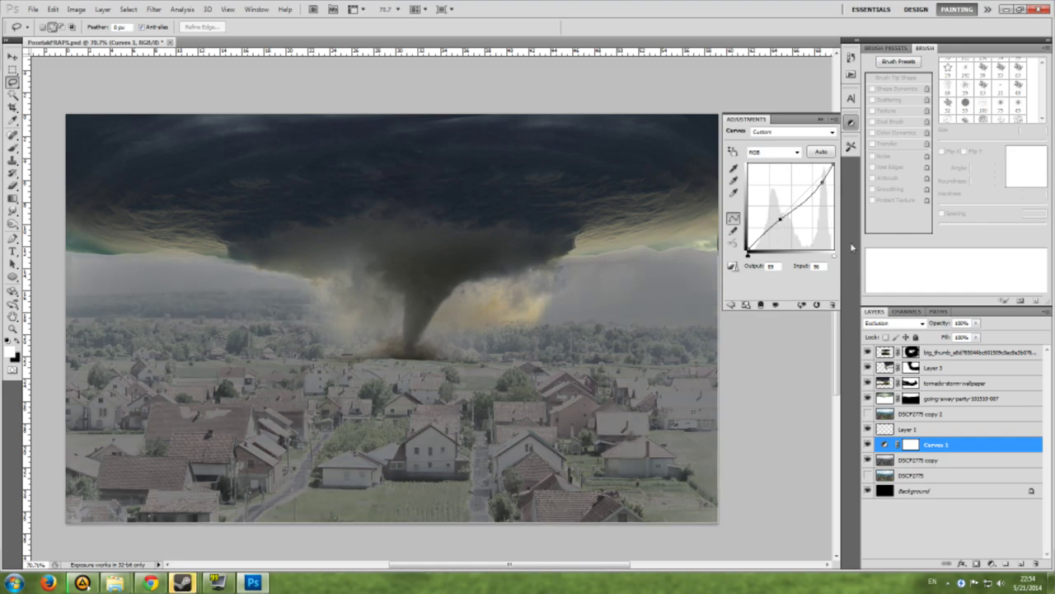
scroll(852, 247, "up", 10)
left_click_drag(824, 198, 828, 191)
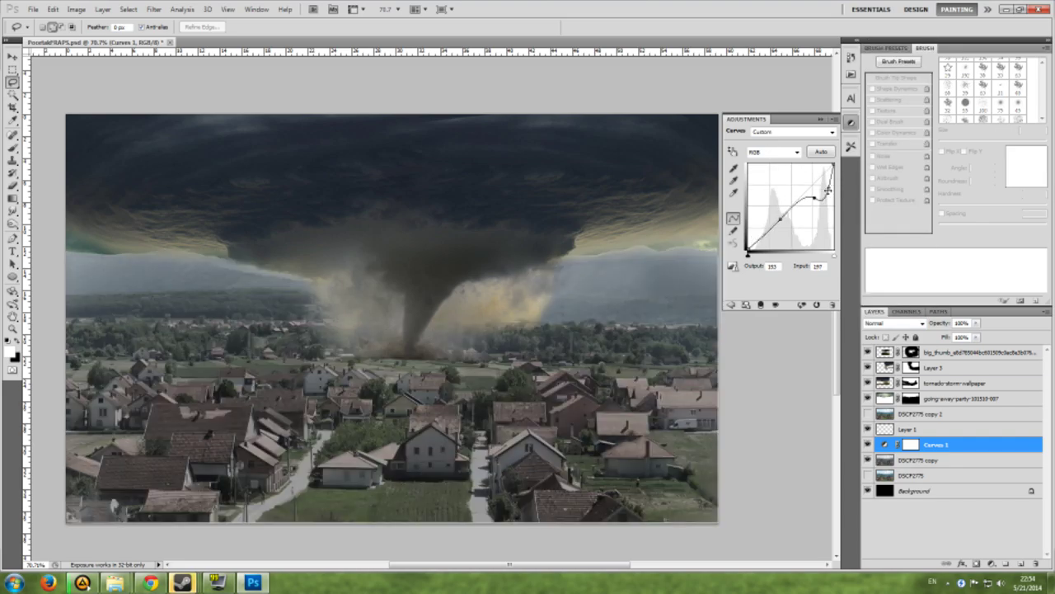
Try Vibrance, Levels and a Cooling Filter (LBB) Photo Filter, then delete them.
left_click(149, 583)
left_click(251, 583)
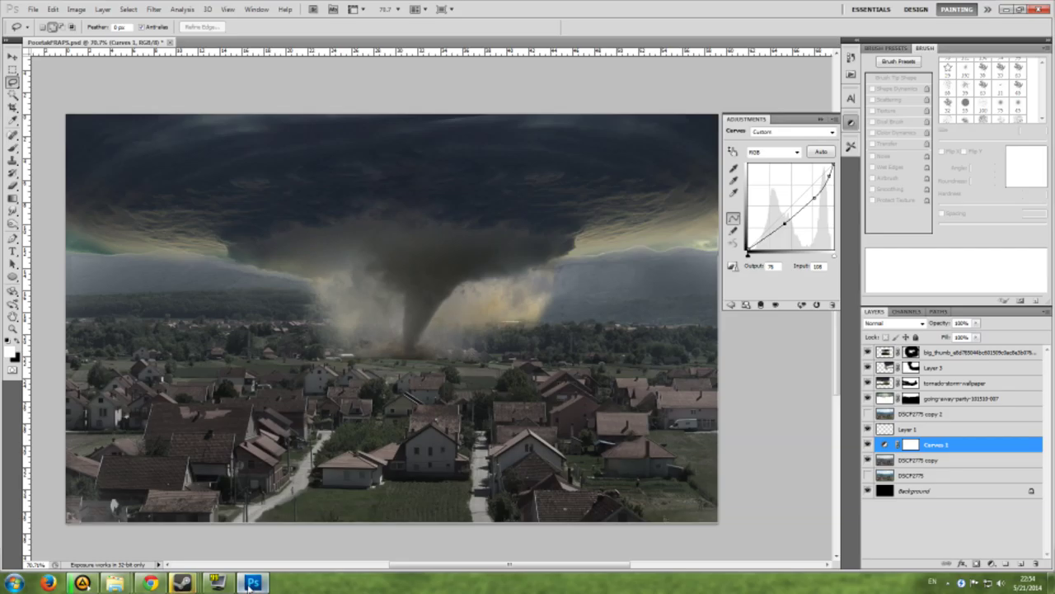
left_click(907, 428)
left_click(742, 173)
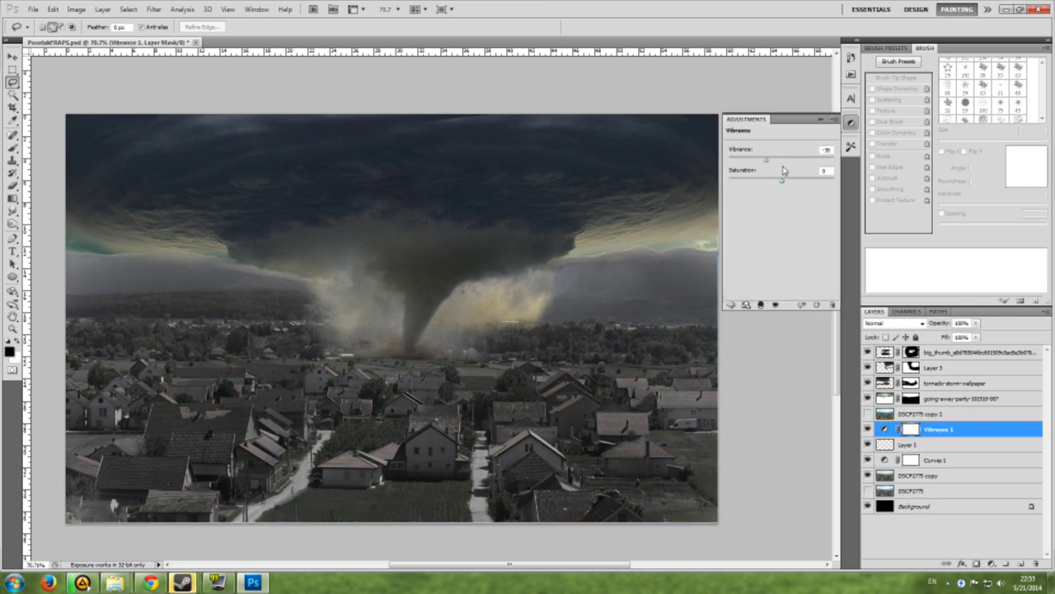
left_click(907, 444)
left_click(754, 147)
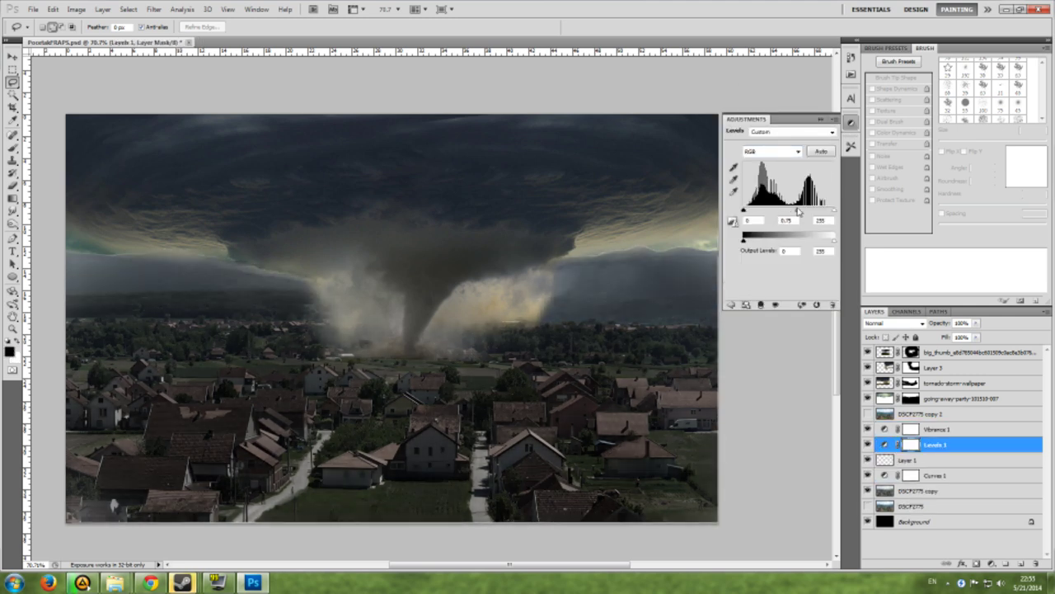
left_click(833, 304)
left_click(791, 174)
left_click(828, 154)
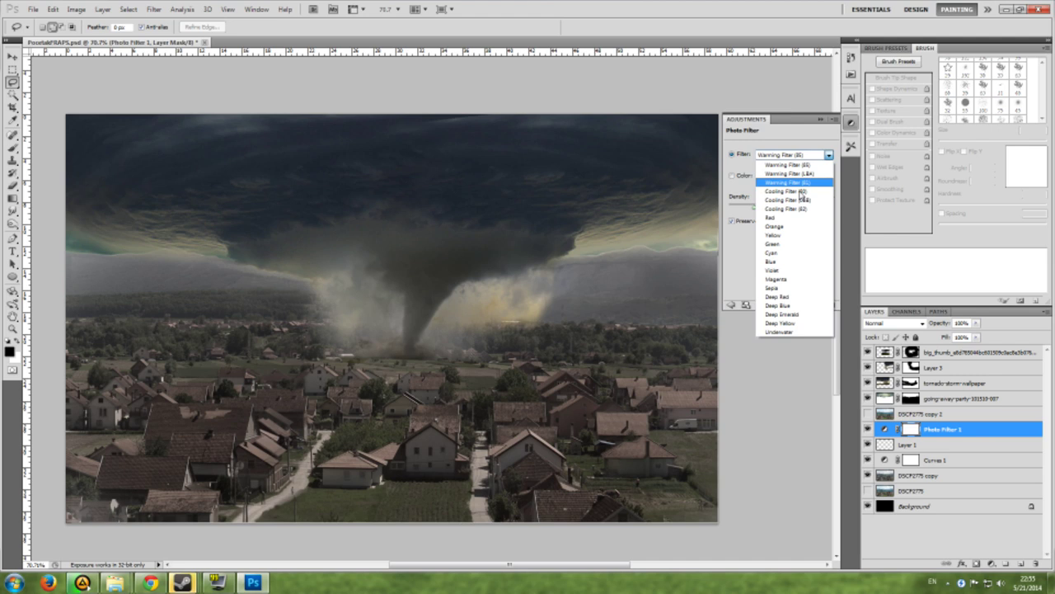
left_click(791, 198)
left_click_drag(940, 429, 938, 356)
key("Delete")
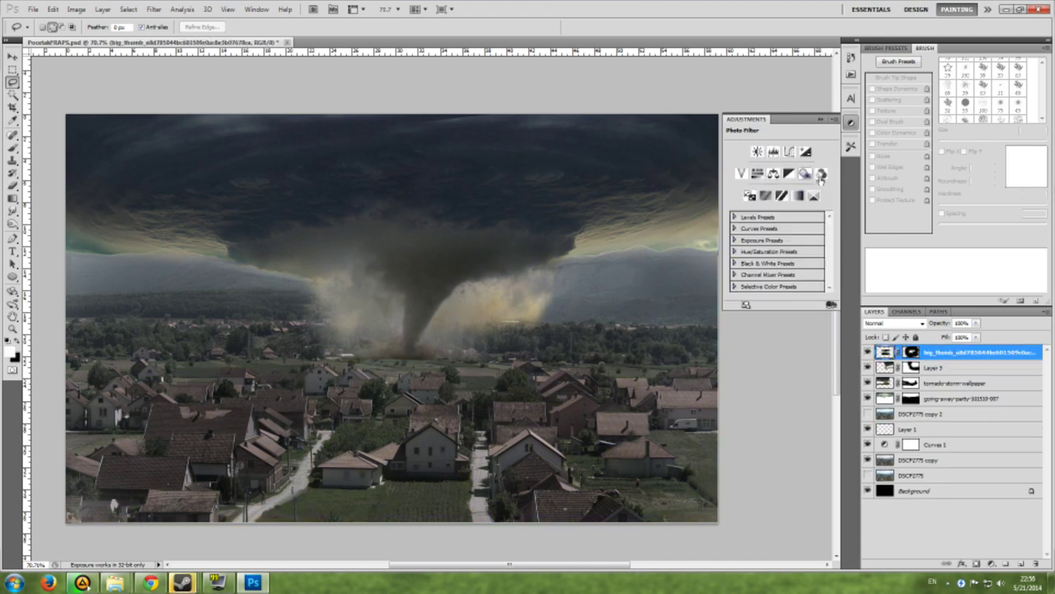
Add Black & White 1 below Layer 1 with darkened reds and yellows, plus empty Layer 4.
left_click(789, 173)
left_click(751, 152)
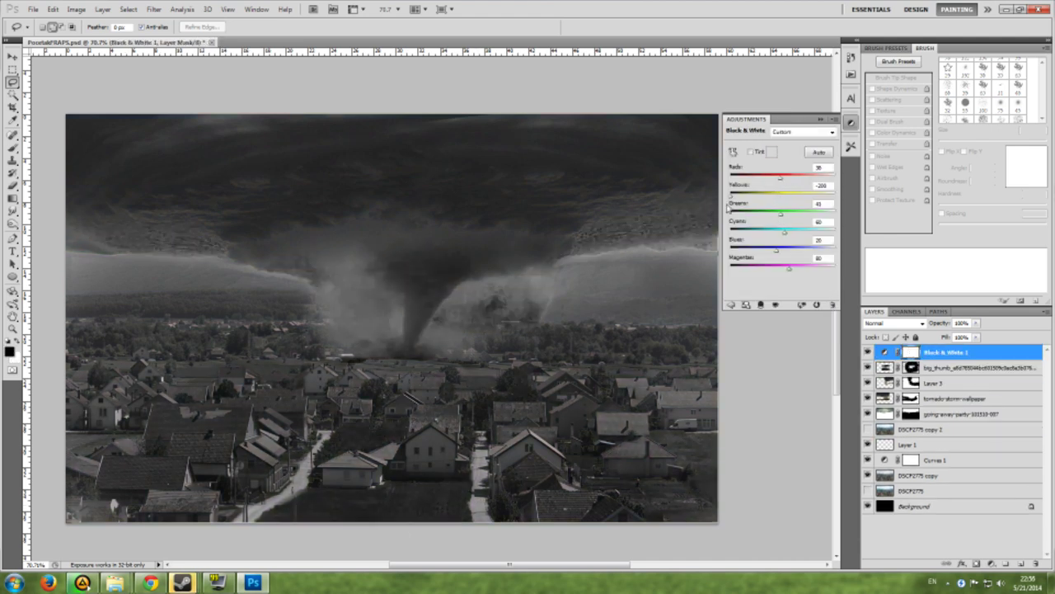
left_click_drag(946, 352, 942, 464)
left_click(772, 152)
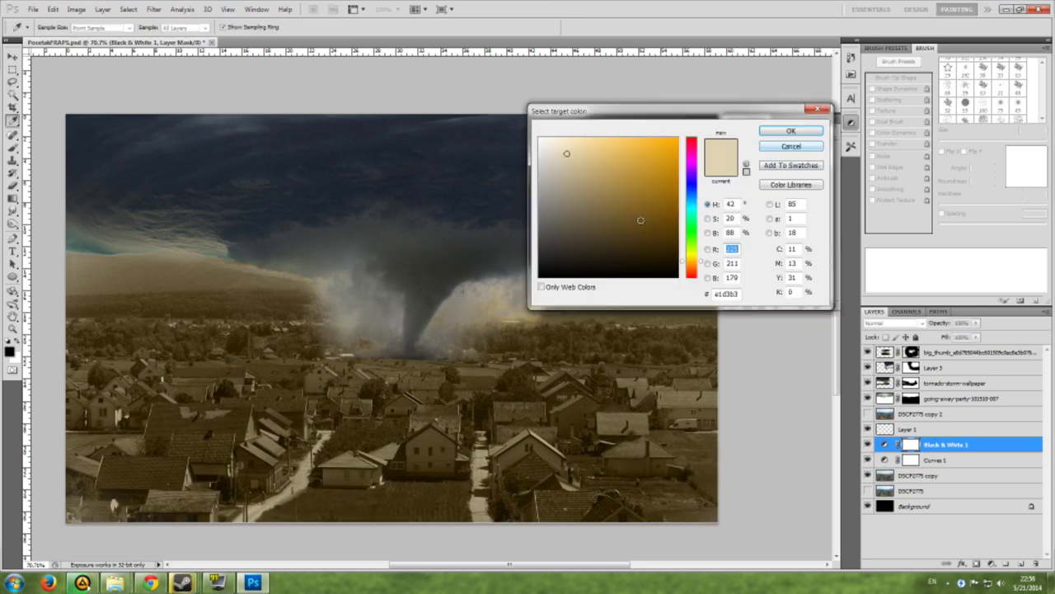
left_click(772, 134)
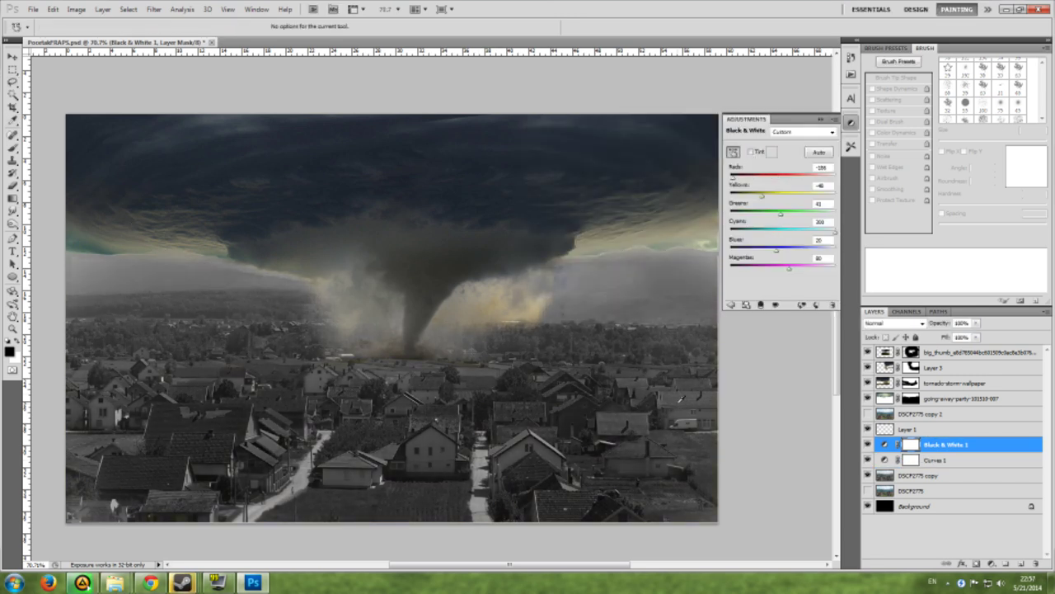
mouse_move(470, 463)
left_mouse_down()
mouse_move(168, 254)
mouse_move(25, 255)
left_mouse_up()
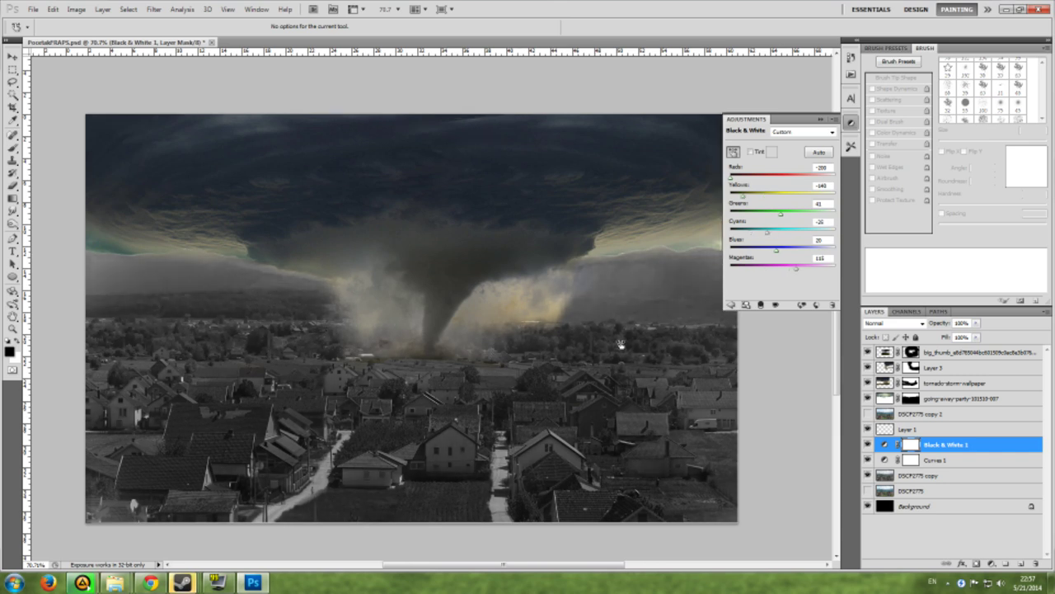
key("ctrl+shift+alt+n")
Paint dark over the white village road on Layer 4 and set it to Hard Light.
key("b")
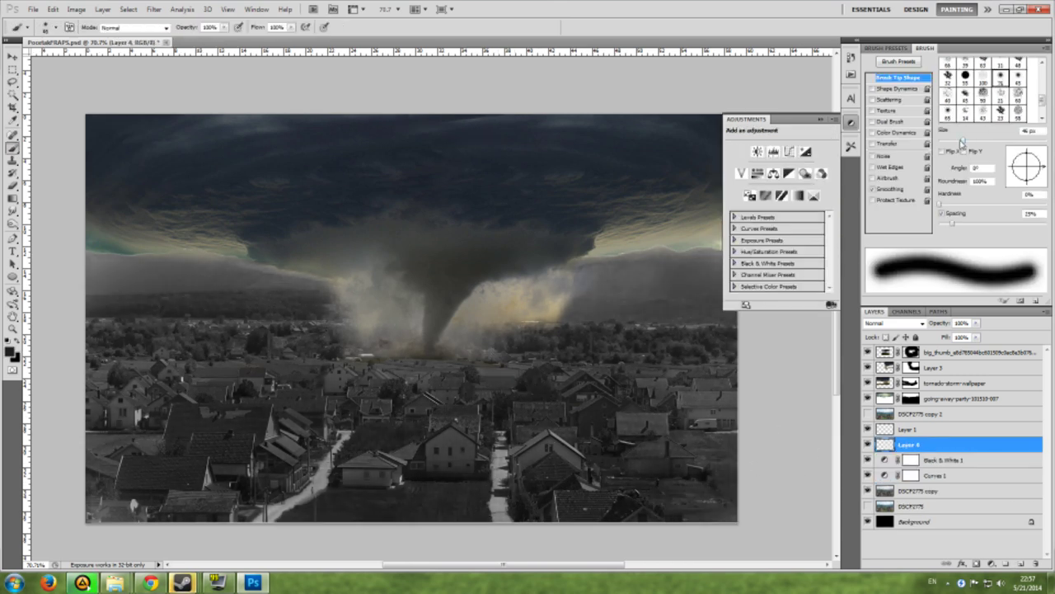
left_click_drag(334, 445, 259, 520)
left_click(891, 323)
scroll(892, 323, "down", 11)
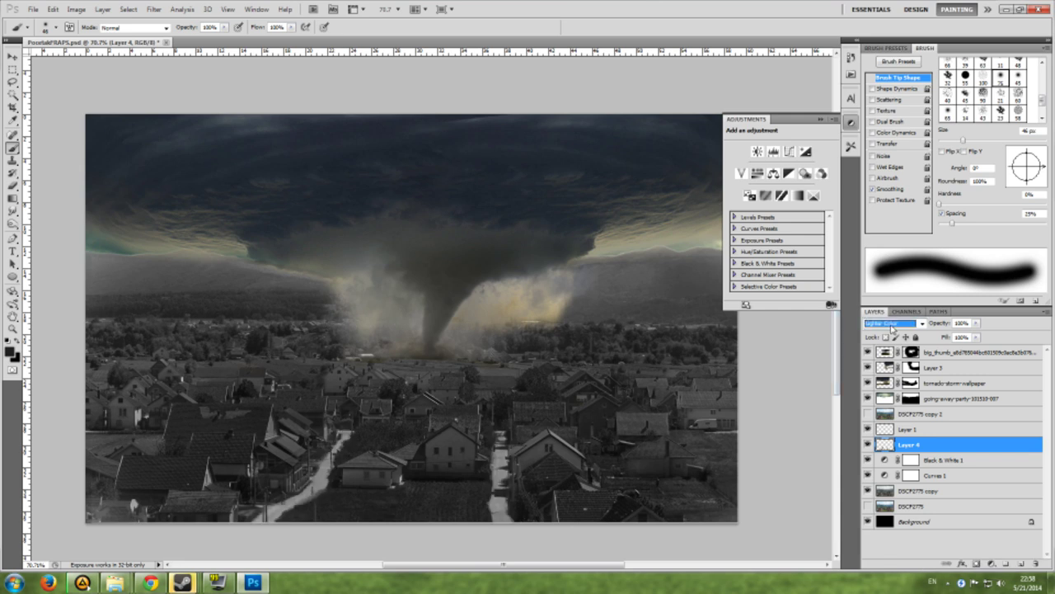
scroll(370, 511, "up", 5)
Darken the remaining light road strip between the houses with a smaller brush.
key("bracketleft")
key("bracketleft")
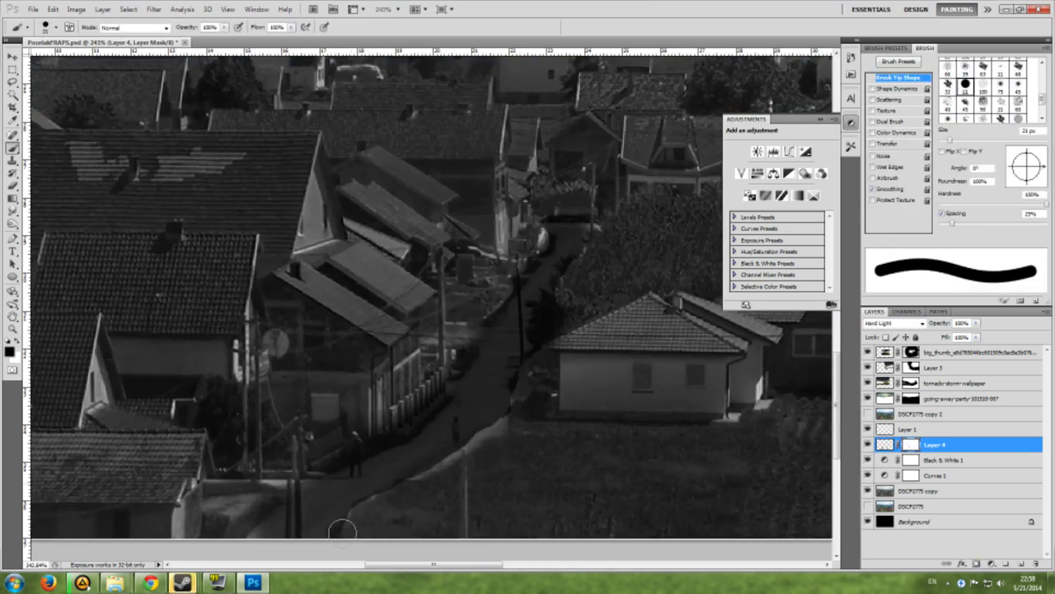
left_click_drag(343, 528, 539, 231)
scroll(346, 396, "right", 5)
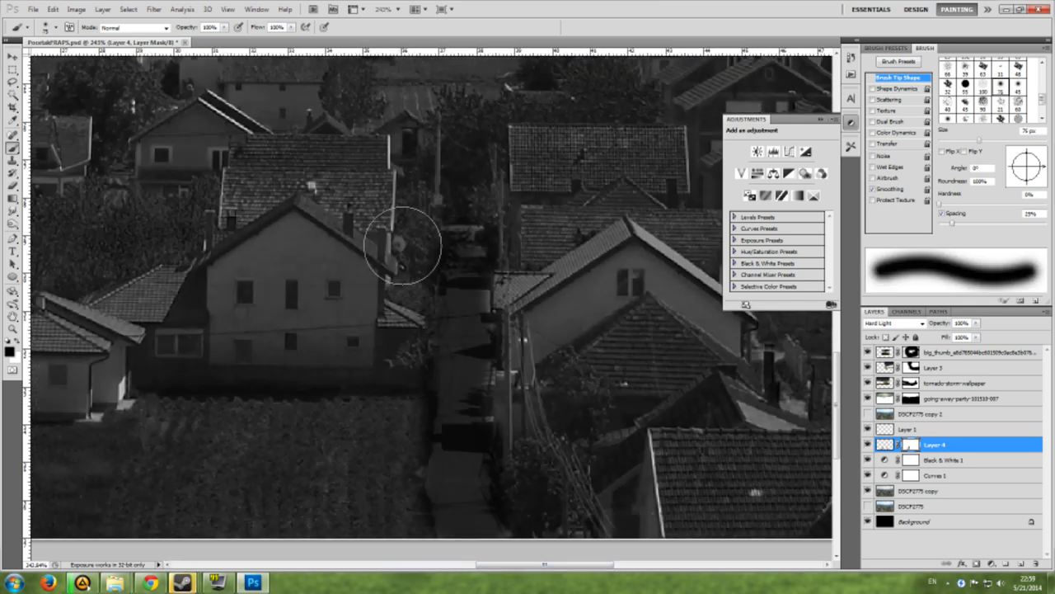
scroll(408, 313, "down", 4)
key("bracketleft")
key("bracketleft")
scroll(515, 542, "up", 3)
scroll(515, 541, "up", 1)
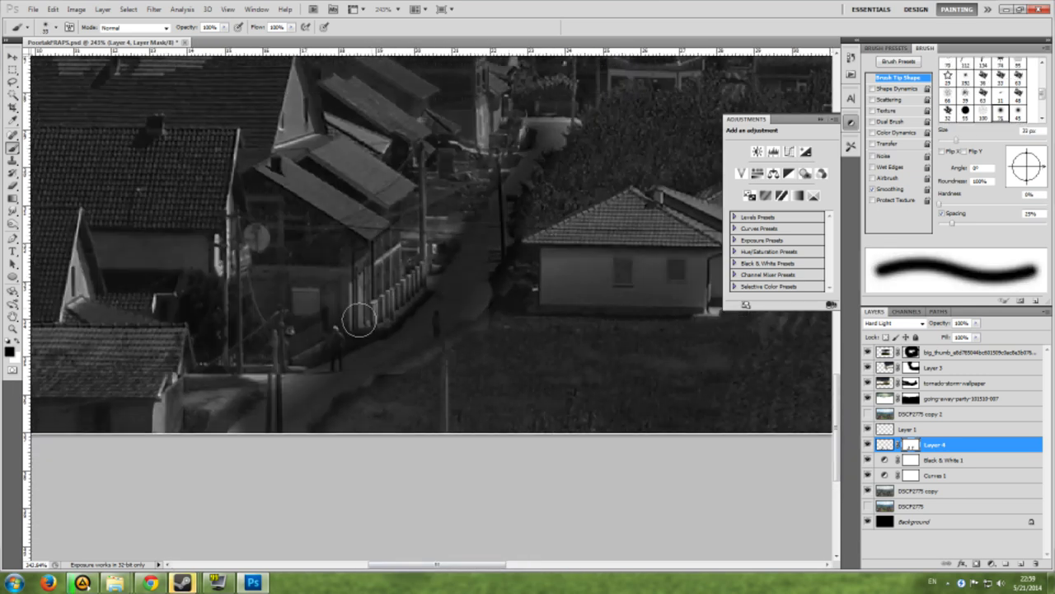
key("z")
scroll(528, 560, "down", 5)
scroll(529, 561, "up", 1)
Delete the Black & White 1 adjustment and select the top tornado layer.
left_click(940, 459)
key("Delete")
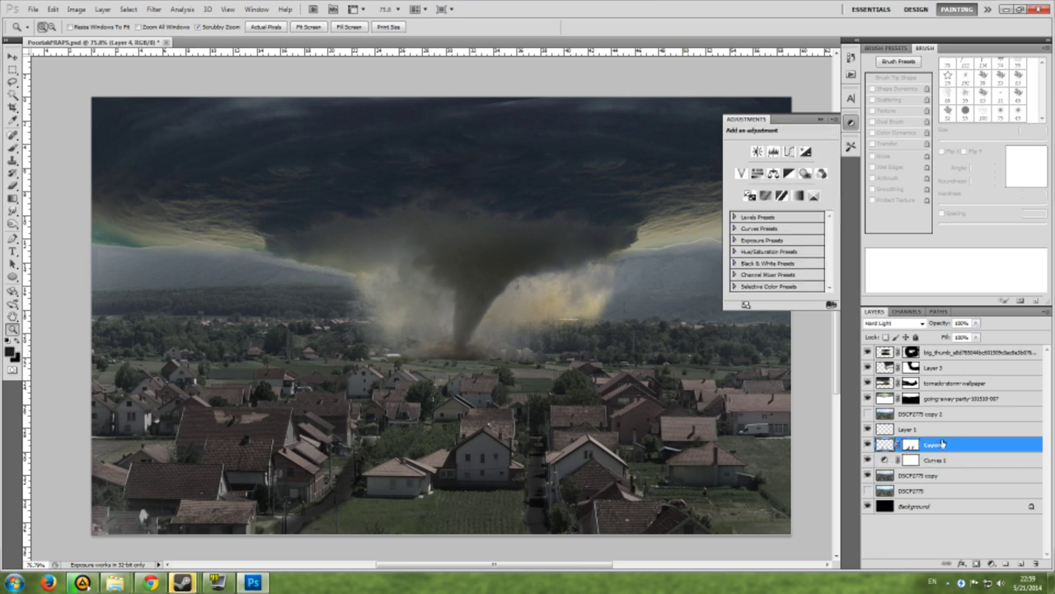
left_click(973, 352)
scroll(462, 330, "up", 5)
Place the Tornado-Wallpapers-HD image into the composite.
key("b")
left_click(33, 9)
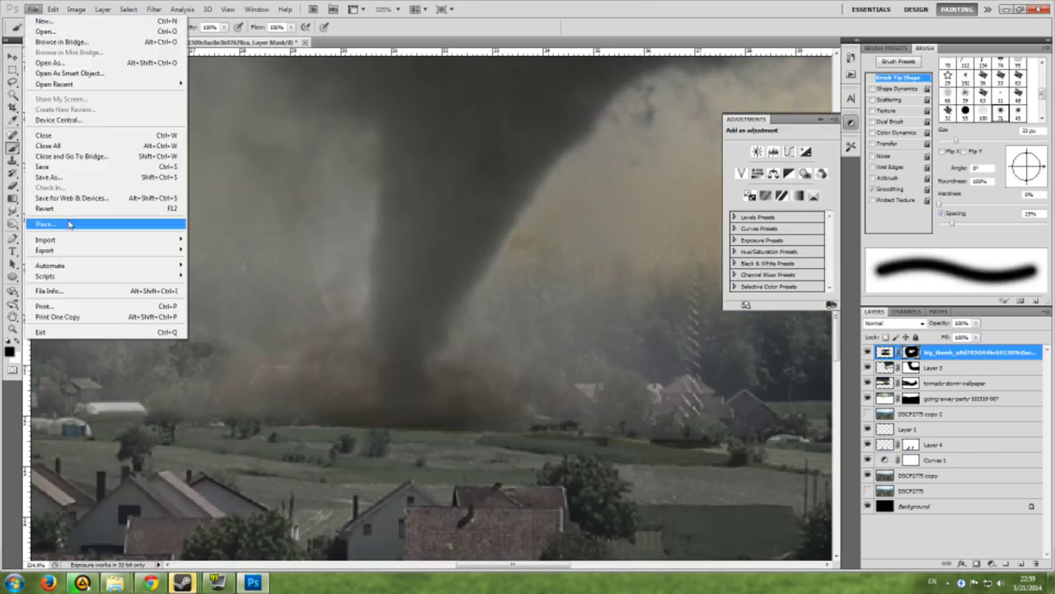
left_click(50, 224)
double_click(665, 340)
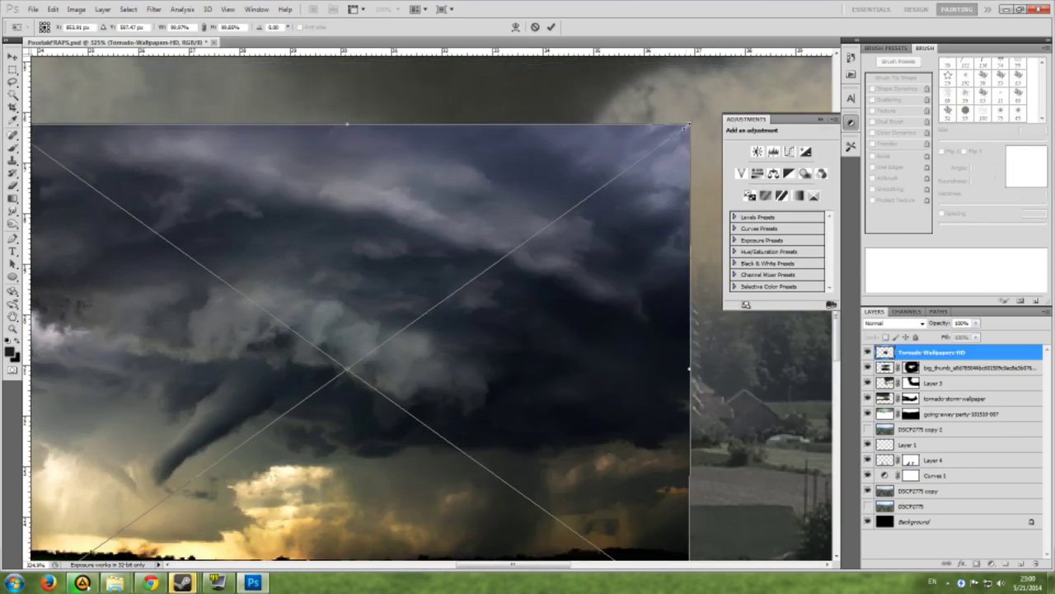
key("Return")
Mask the new tornado layer, blending away its edges and painting out the dark cloud blob.
left_click(988, 560)
mouse_move(389, 235)
left_mouse_down()
mouse_move(617, 264)
mouse_move(678, 341)
left_mouse_up()
key("ctrl+t")
key("Return")
scroll(577, 330, "down", 4)
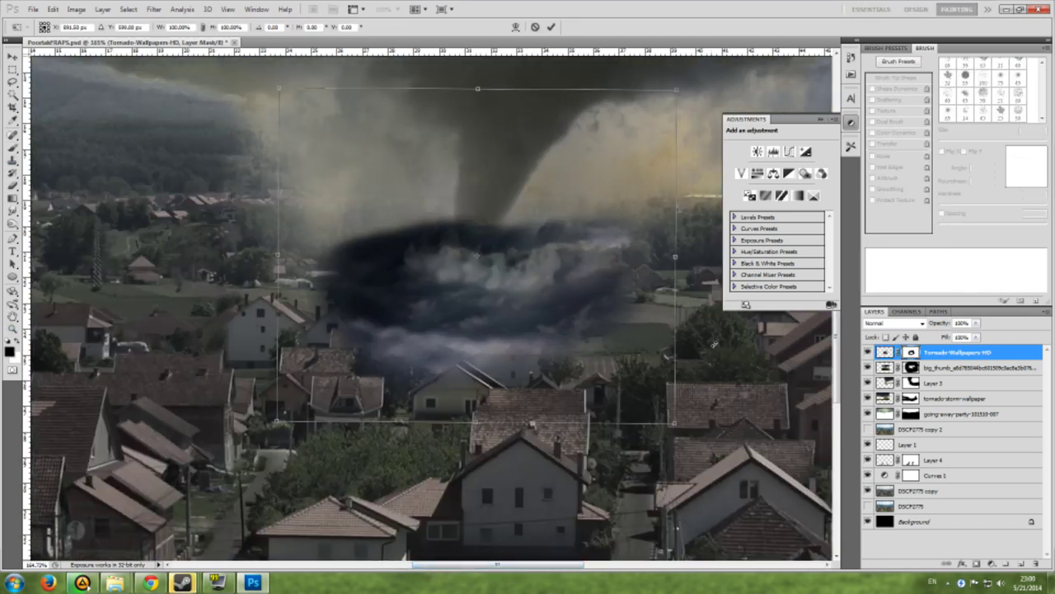
left_click(910, 352)
left_click_drag(313, 210, 577, 297)
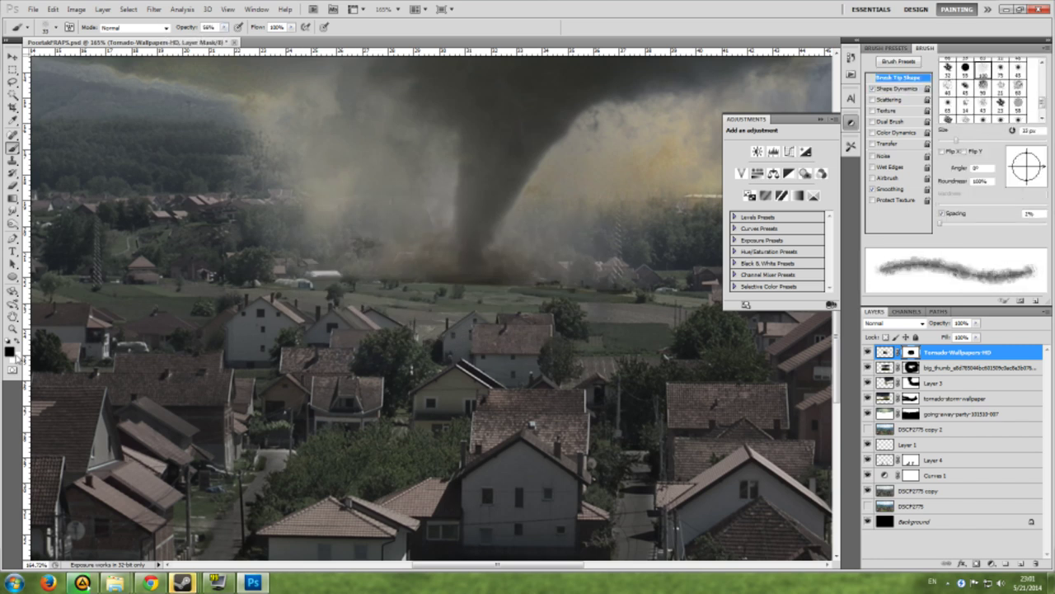
Enable brush Scattering and zoom out to show more sky.
left_click(891, 99)
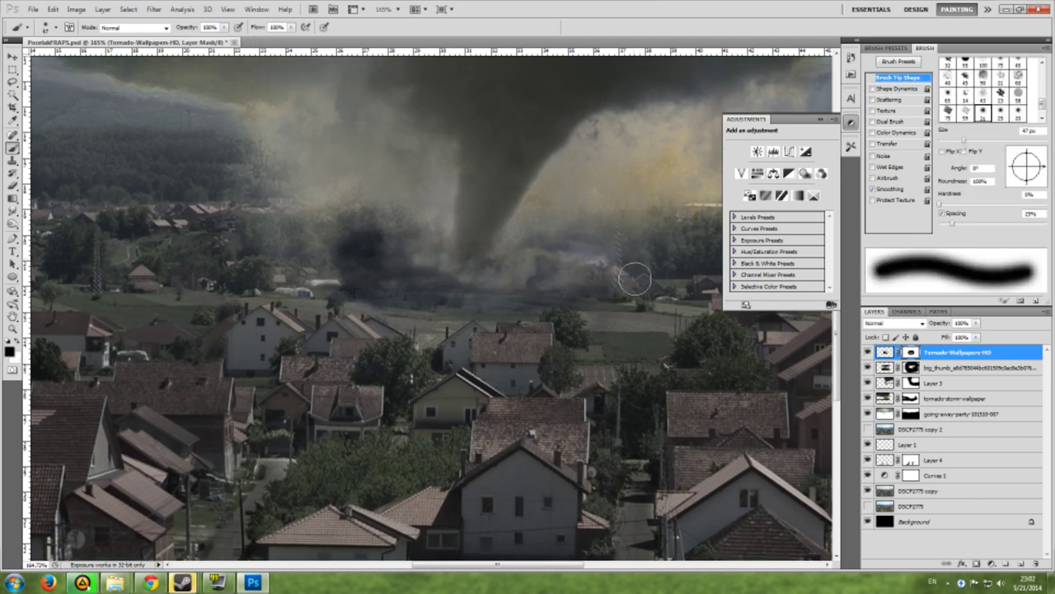
key("z")
left_click_drag(635, 280, 428, 387)
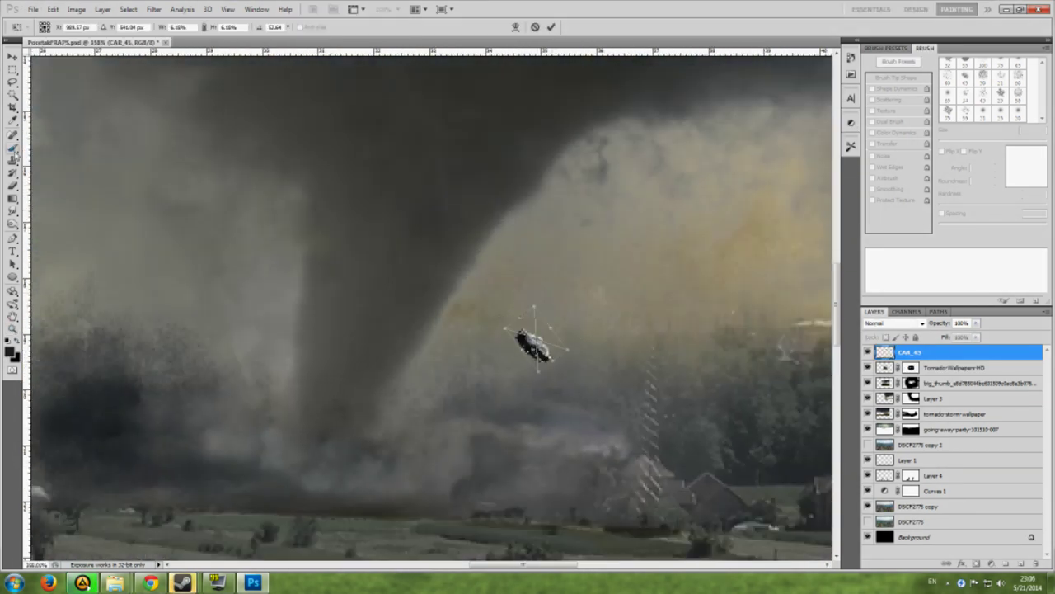
Confirm the CAR_45 placement and clip a black-filled layer onto the car.
key("b")
left_click(462, 220)
right_click(874, 386)
left_click(929, 297)
Apply a 200 px Motion Blur to the CAR_45 layer.
left_click(929, 367)
left_click(153, 9)
left_click(300, 189)
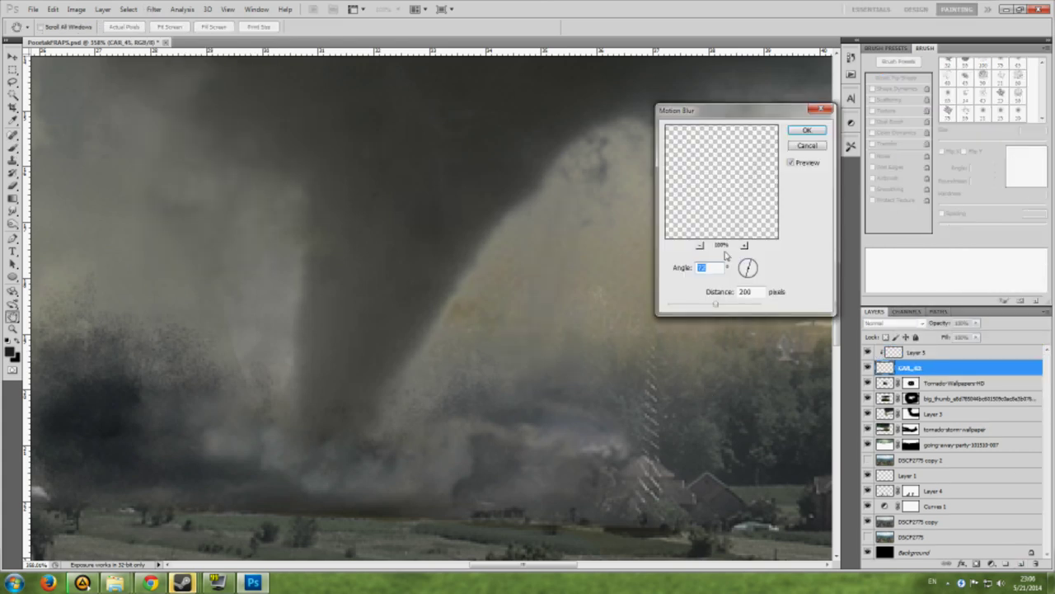
left_click(806, 130)
Duplicate the blurred car, transform the copy, and add a new empty layer on top.
right_click(907, 367)
left_click(915, 247)
key("z")
left_click(464, 214)
key("ctrl+0")
key("ctrl+shift+alt+n")
mouse_move(501, 305)
left_mouse_down()
mouse_move(495, 363)
mouse_move(808, 467)
left_mouse_up()
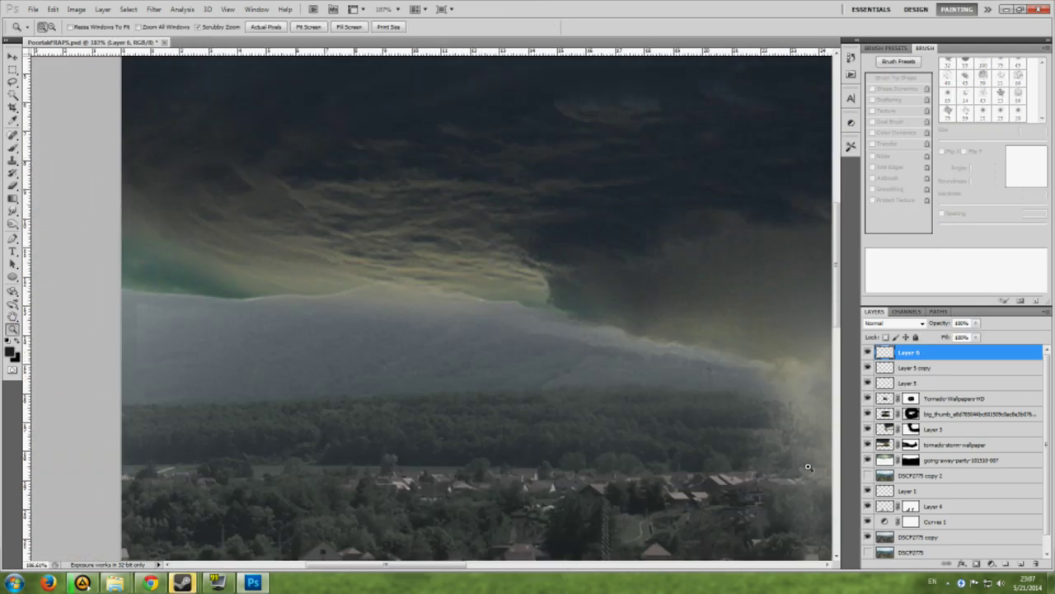
Paint the storm photo's layer mask white to reveal more cloud on the left.
left_click(910, 444)
key("b")
left_click_drag(206, 264, 239, 272)
key("ctrl+z")
key("x")
left_click_drag(165, 256, 266, 270)
scroll(266, 269, "right", 5)
scroll(556, 323, "right", 5)
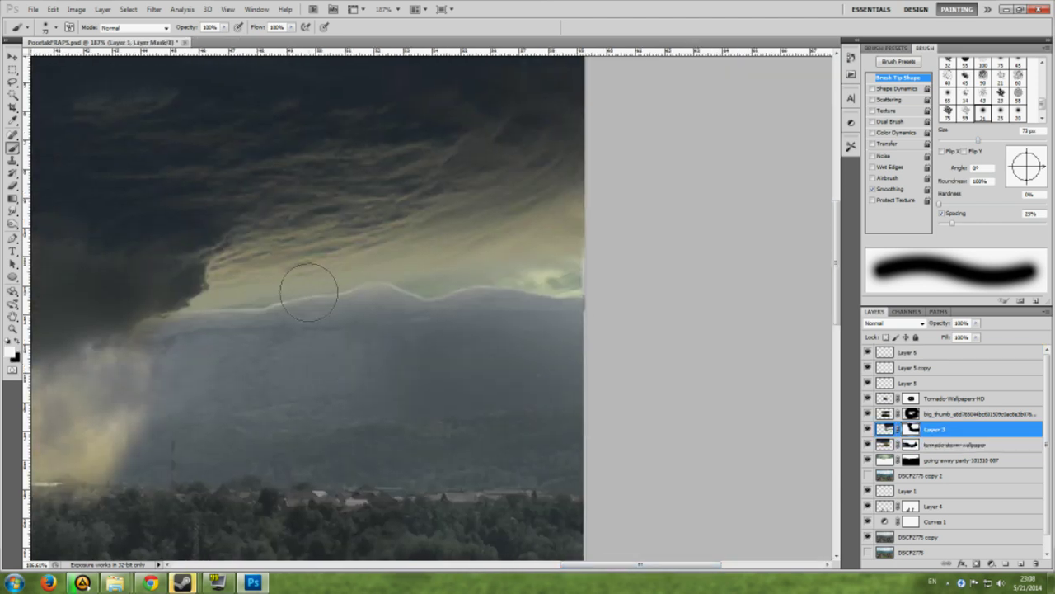
scroll(308, 285, "up", 1)
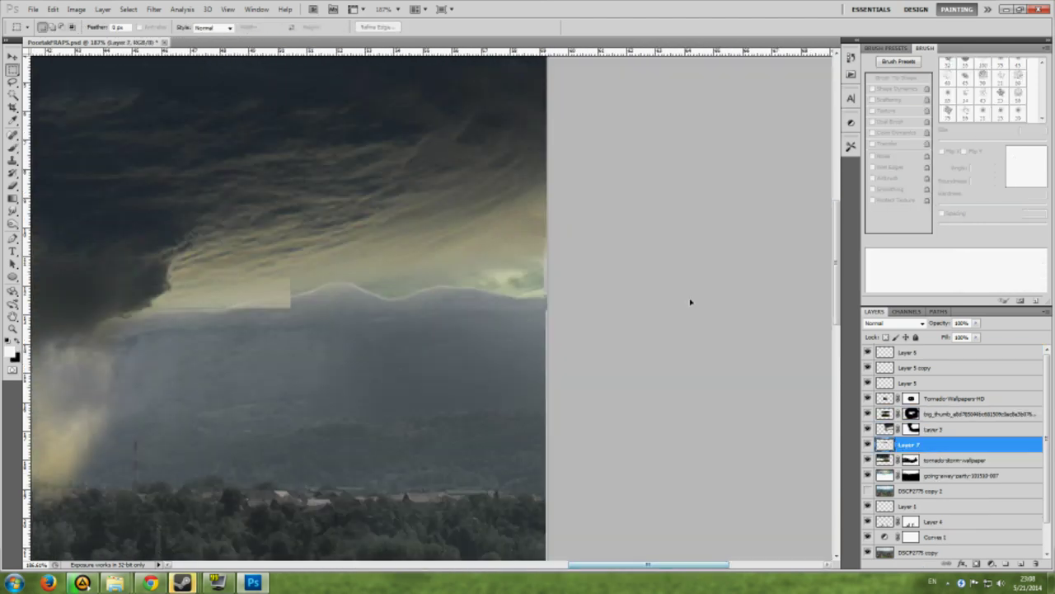
Flip, stretch and tilt the pasted cloud patch over the ridge, hiding it below the ridge line.
key("ctrl+t")
right_click(391, 275)
left_click(415, 431)
left_click_drag(523, 249, 547, 239)
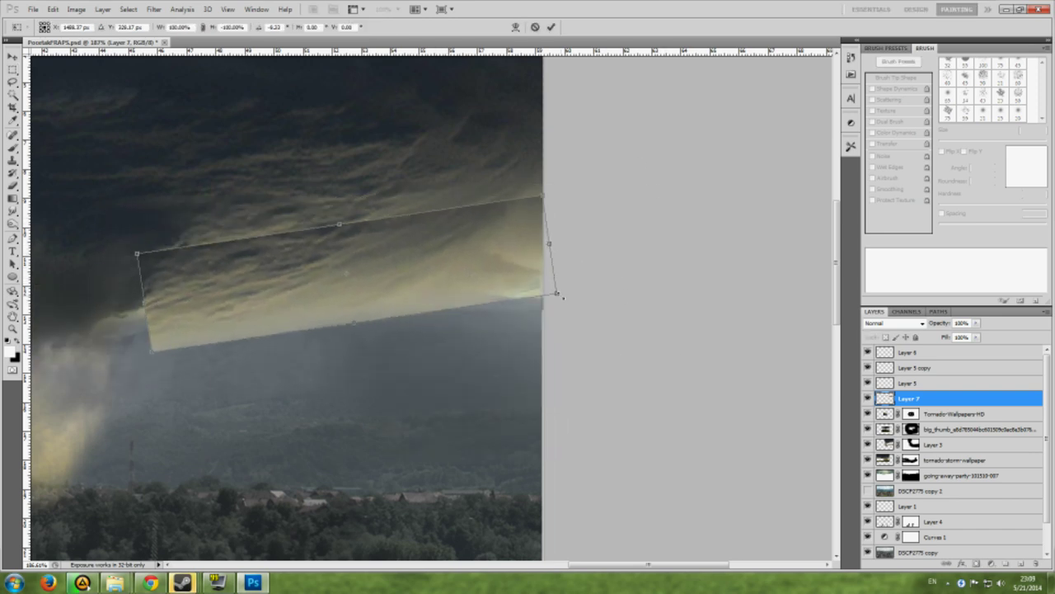
left_click(10, 146)
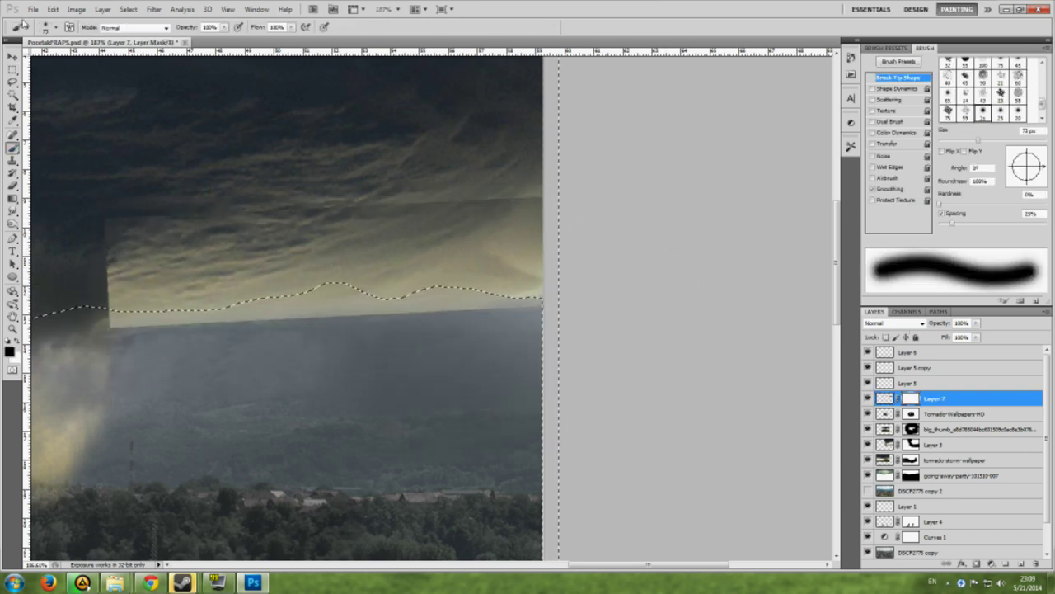
left_click_drag(107, 318, 577, 301)
key("ctrl+d")
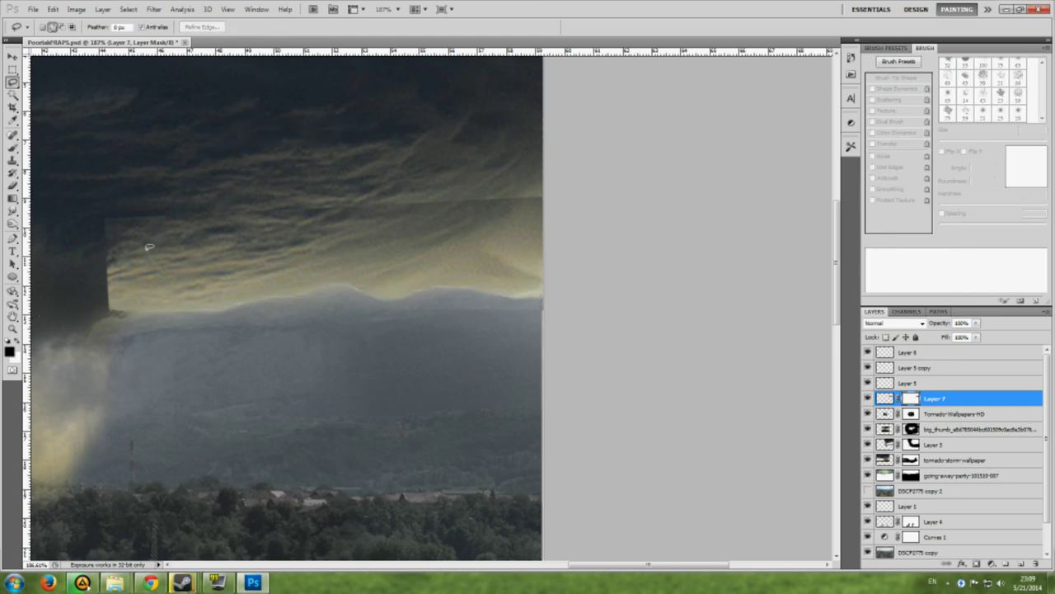
Add an Exposure adjustment above Layer 6, lowering exposure and gamma to darken the scene.
key("z")
key("ctrl+0")
left_click(907, 352)
left_click(851, 122)
left_click(789, 173)
left_click_drag(778, 159, 793, 201)
left_click_drag(778, 159, 780, 159)
left_click_drag(793, 201, 788, 201)
left_click(907, 367)
Add a Cooling Photo Filter and a Curves adjustment that lifts the tones.
left_click(778, 155)
left_click(778, 194)
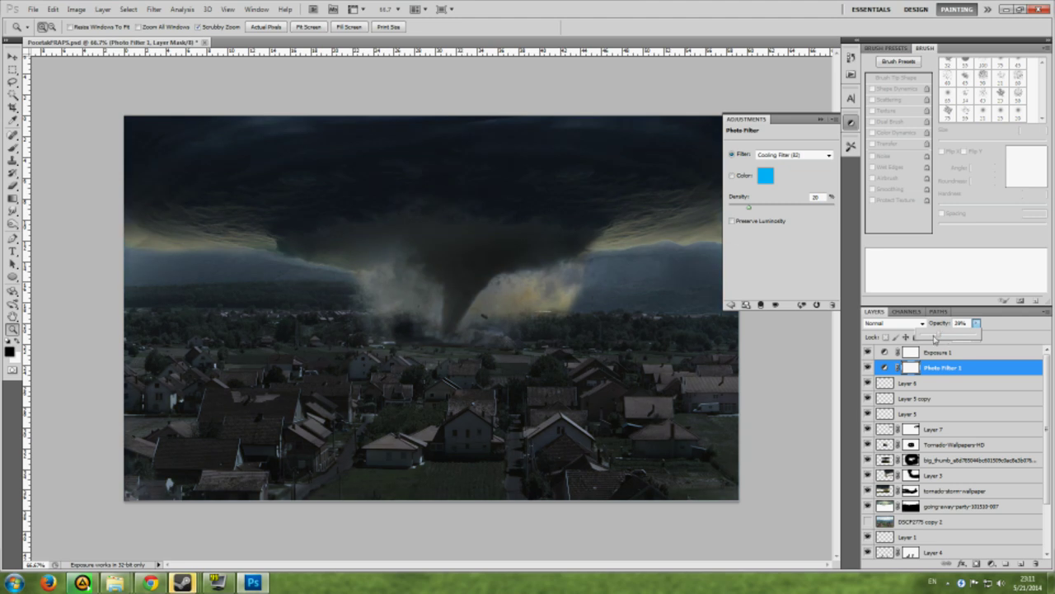
left_click(907, 383)
left_click(772, 150)
left_click_drag(814, 183, 816, 180)
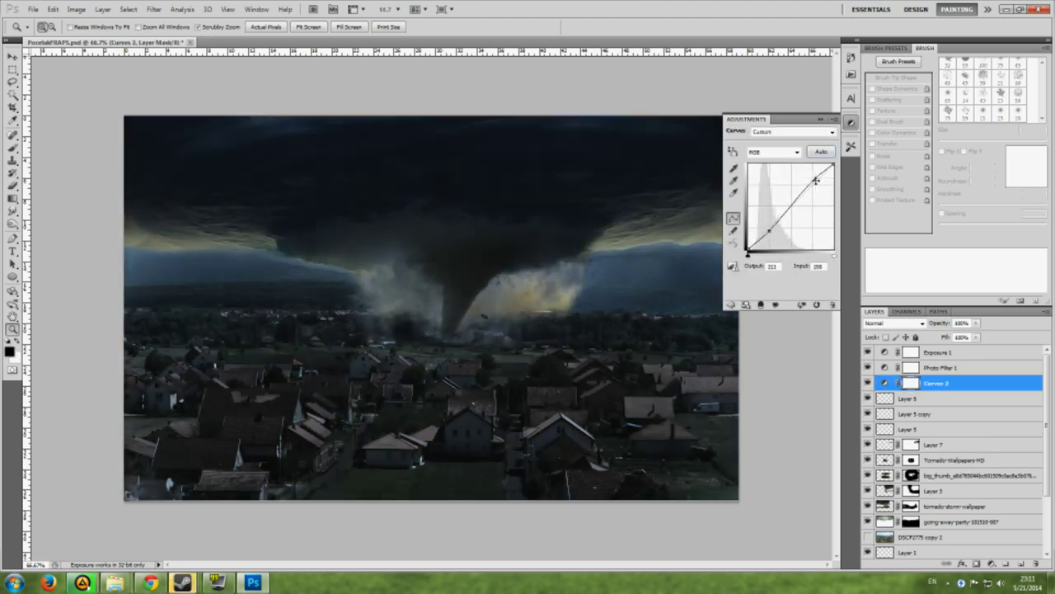
Try a cyan-blue colorizing Hue/Saturation adjustment, then discard it.
left_click(907, 399)
left_click(759, 163)
left_click(779, 263)
left_click_drag(731, 178, 784, 178)
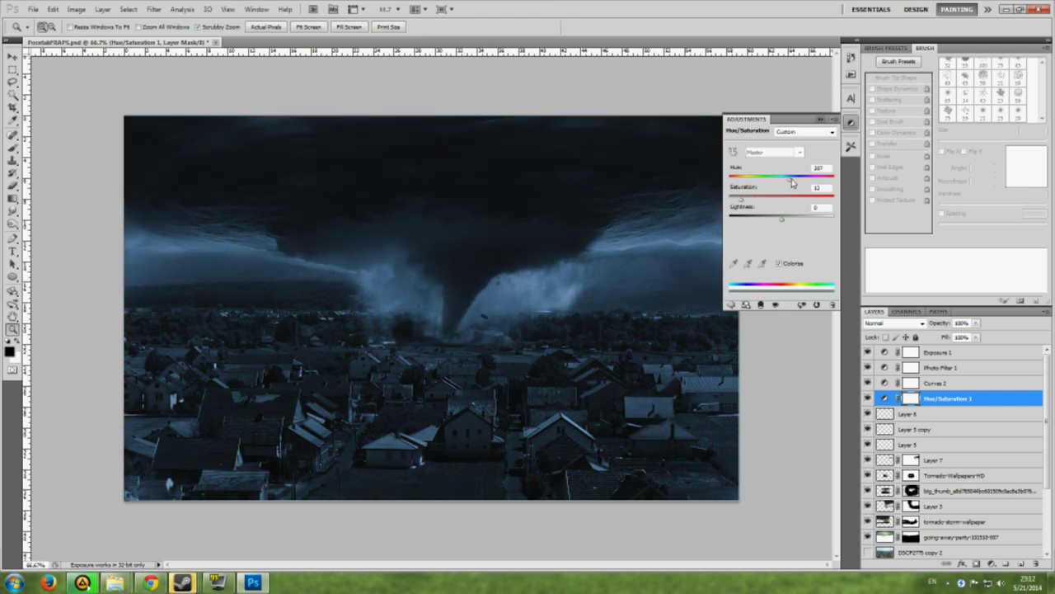
left_click(832, 304)
Add a Gradient Map running from black to bright blue.
left_click(803, 202)
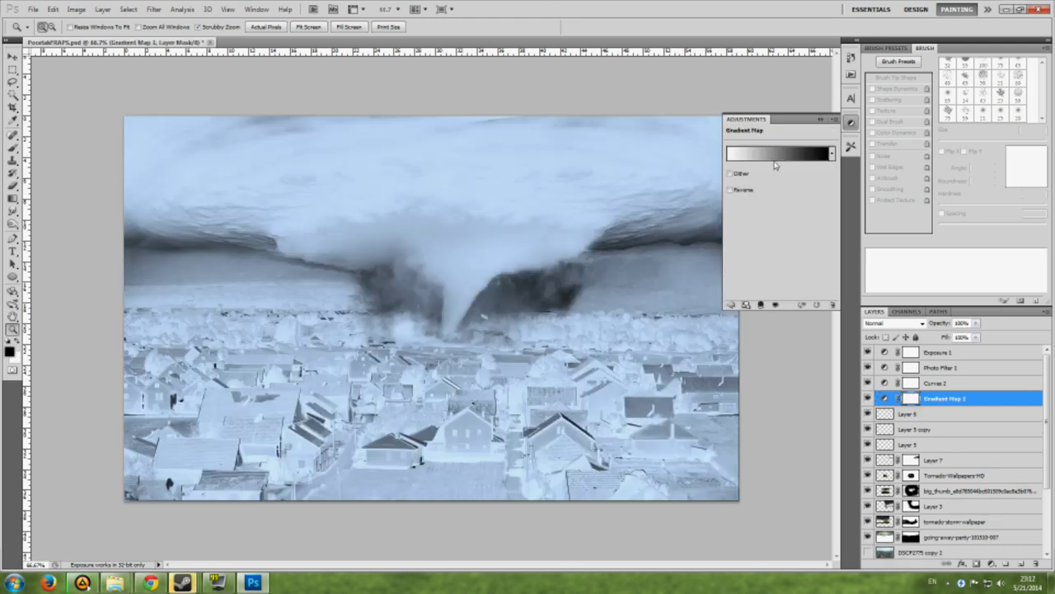
left_click(779, 151)
left_click(865, 353)
double_click(865, 353)
mouse_move(691, 184)
left_mouse_down()
mouse_move(694, 252)
mouse_move(695, 198)
left_mouse_up()
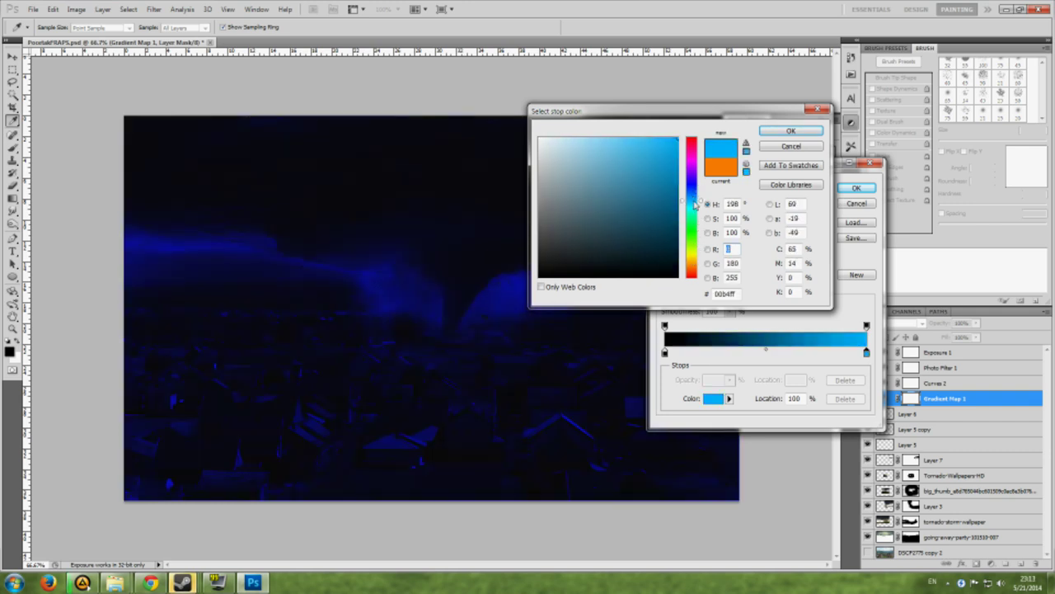
left_click(791, 130)
left_click(856, 187)
Move the gradient map to the top in Overlay, mask out the tornado's glow, add a layer.
left_click_drag(940, 399, 936, 353)
key("Down")
key("Down")
key("Down")
key("Down")
key("Down")
key("Down")
key("Down")
key("Down")
key("Down")
key("Down")
key("Up")
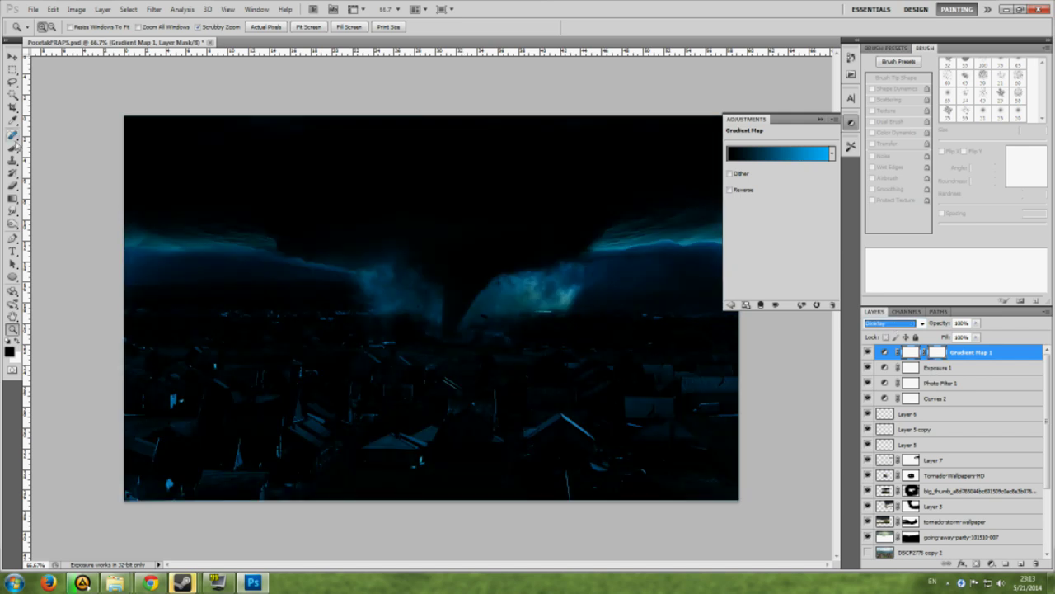
left_click(14, 147)
mouse_move(638, 225)
left_mouse_down()
mouse_move(494, 255)
mouse_move(243, 236)
mouse_move(538, 278)
left_mouse_up()
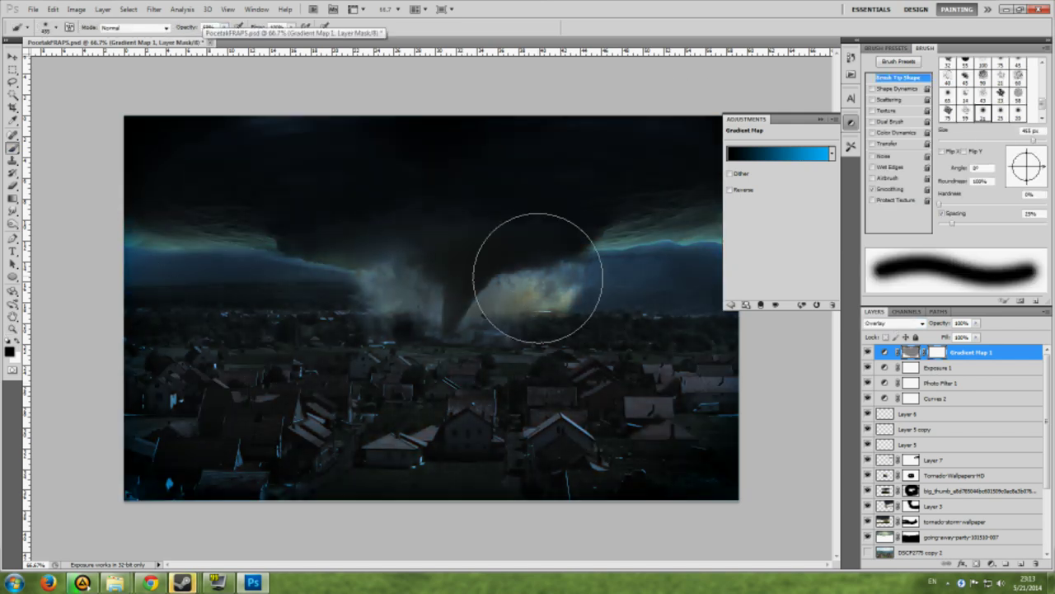
key("ctrl+shift+alt+n")
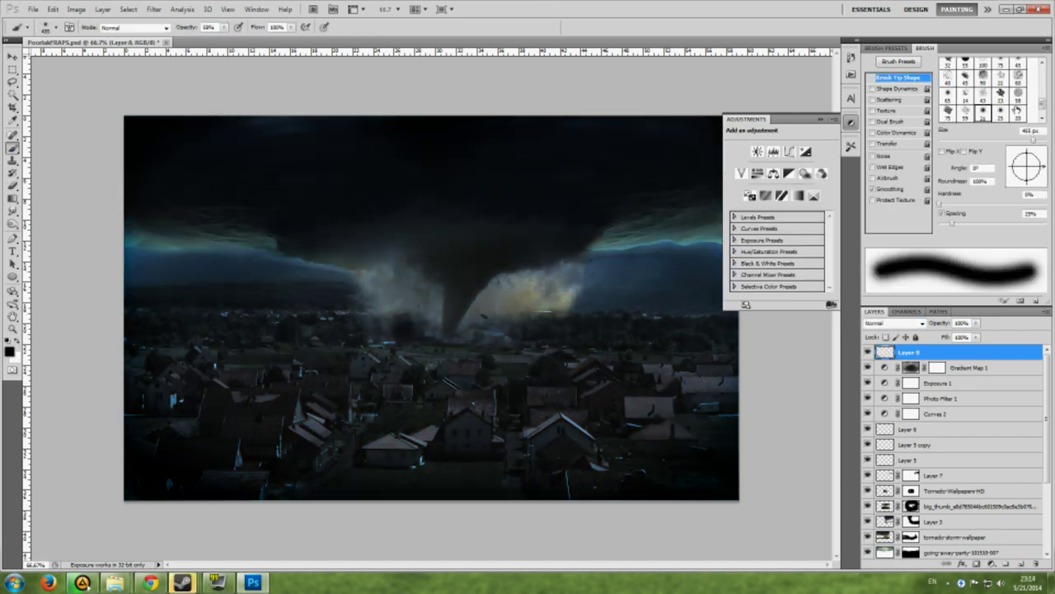
Retouch the Layer 3 and going-away-party masks along the horizon with a larger brush, then zoom out.
key("ctrl+minus")
key("bracketright")
key("bracketright")
key("bracketright")
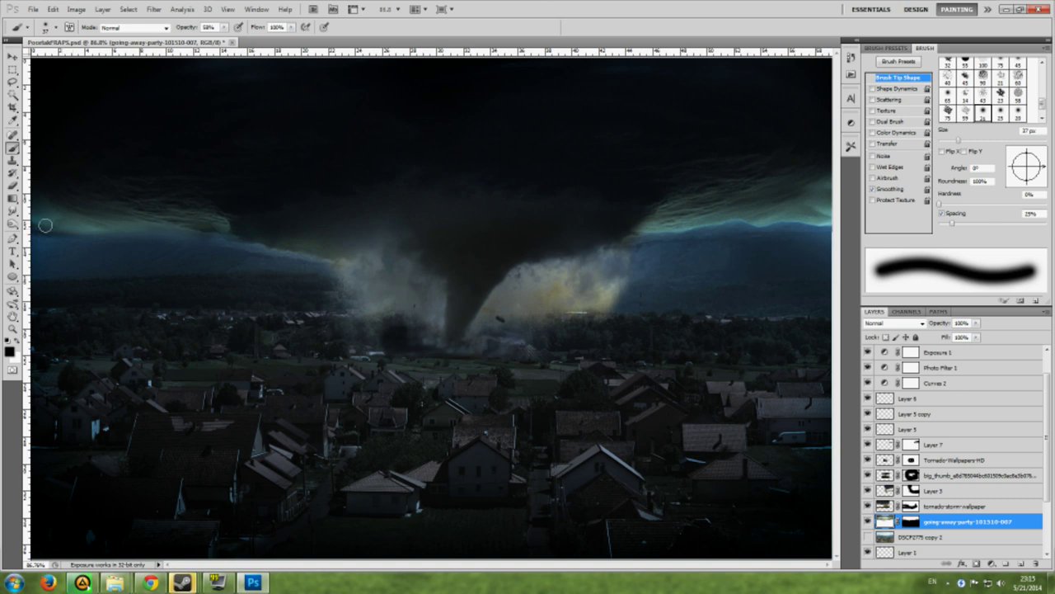
key("alt+bracketright")
key("alt+bracketright")
key("alt+bracketright")
key("alt+bracketright")
key("alt+bracketleft")
key("alt+bracketleft")
key("alt+bracketleft")
key("alt+bracketright")
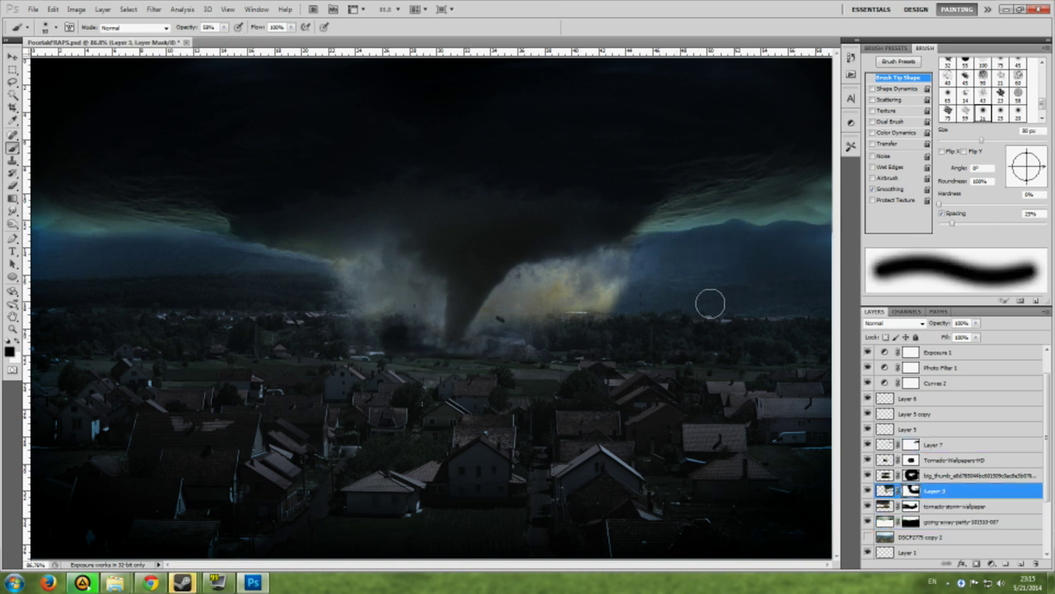
key("alt+bracketleft")
key("alt+bracketleft")
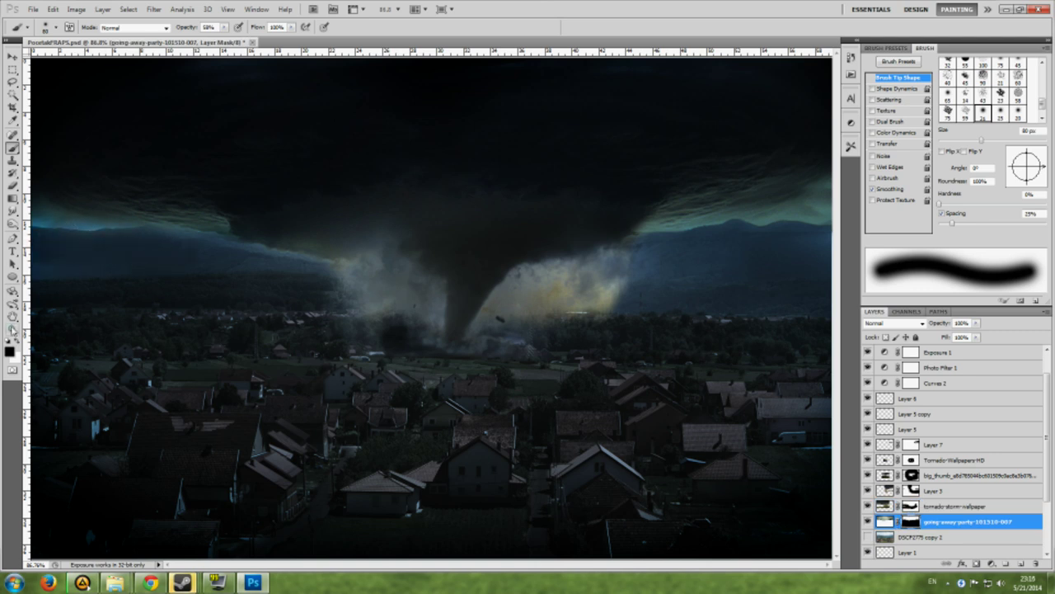
key("x")
key("s")
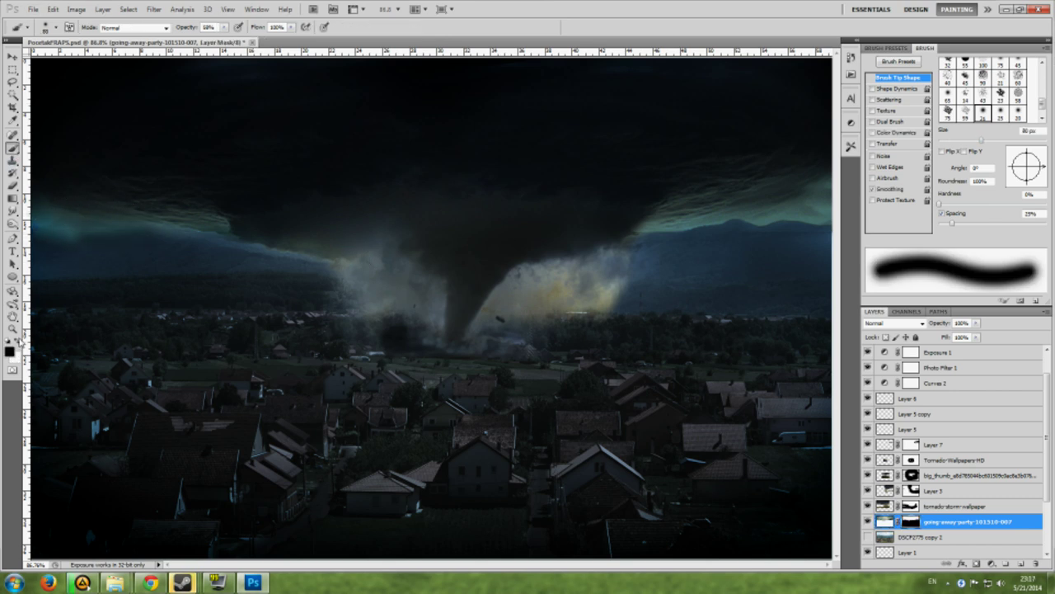
key("z")
left_click(485, 325, "alt")
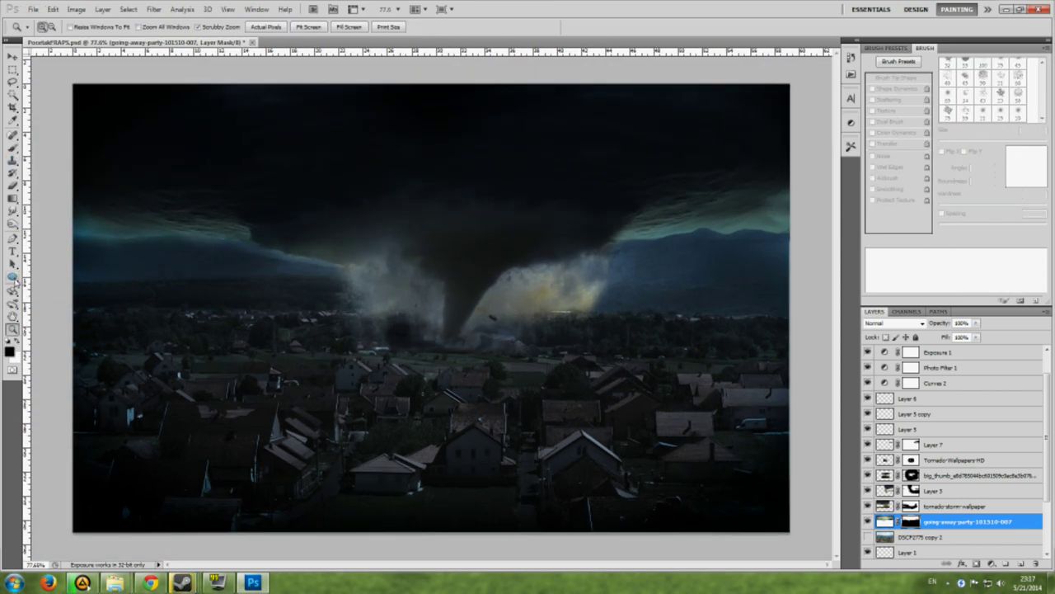
Draw a black circle with three white bars forming an E.
left_click(13, 278)
left_click_drag(149, 260, 263, 374)
left_click(330, 27)
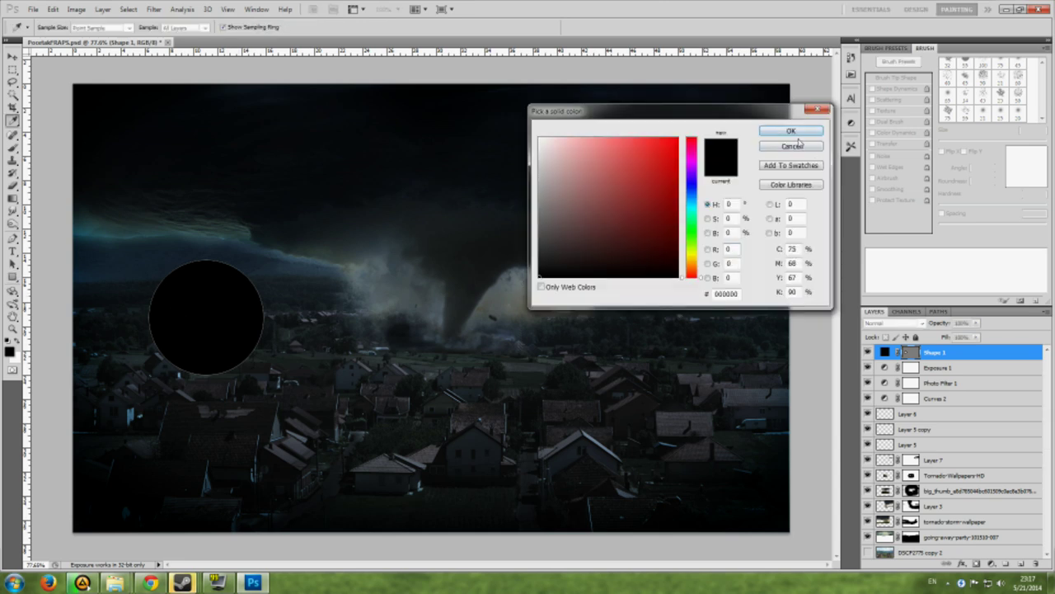
left_click(537, 138)
left_click(784, 125)
left_click_drag(170, 310, 213, 327)
left_click_drag(171, 338, 240, 354)
left_click(933, 383, "shift")
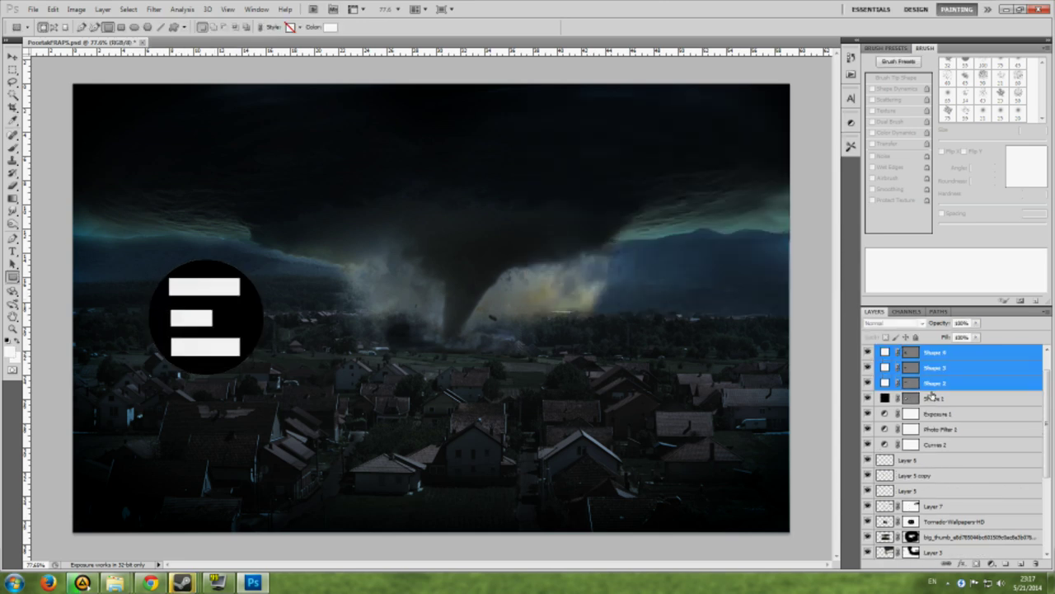
Merge the circle and bars into one logo with a grey Stroke layer style.
key("ctrl+e")
double_click(973, 352)
left_click(660, 312)
left_click(767, 194)
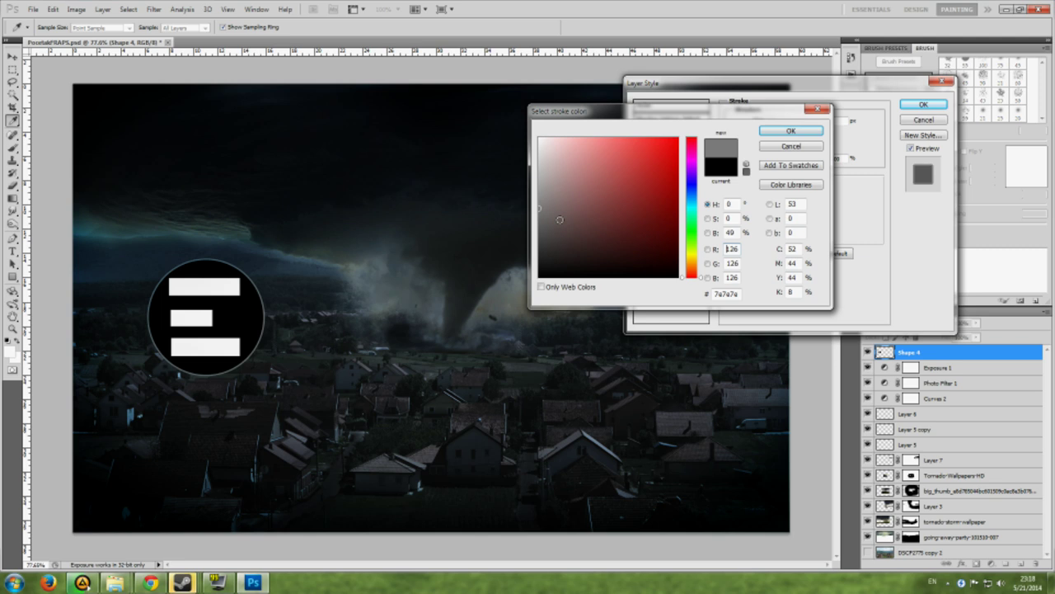
key("Return")
Shrink the logo and move it to the lower-left corner.
key("Return")
key("ctrl+t")
left_click_drag(206, 318, 177, 453)
left_click_drag(248, 387, 144, 469)
key("Return")
key("t")
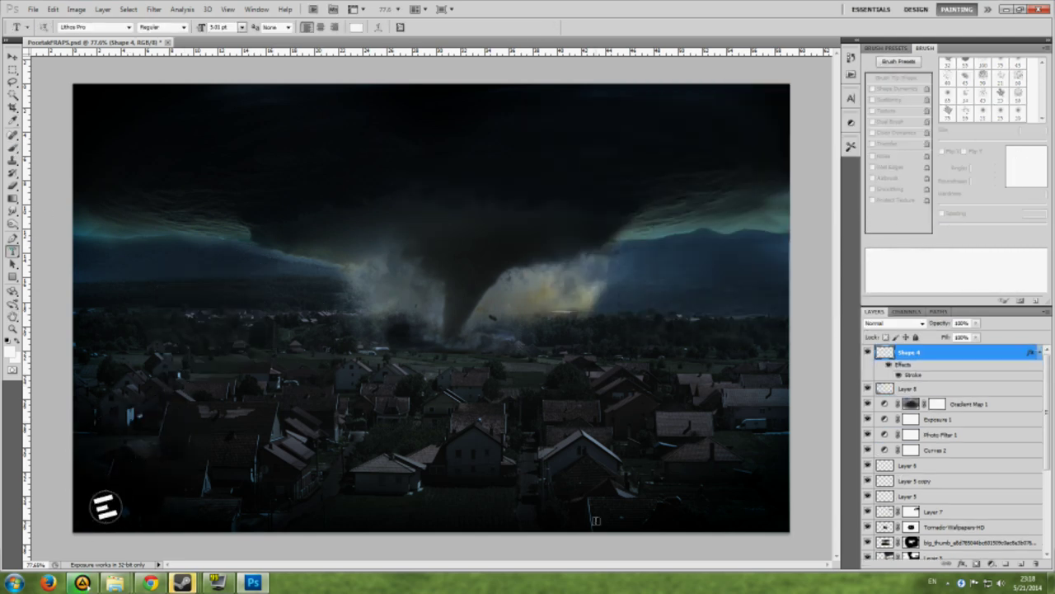
Add 'Eolithic Designs' text at lower right and lower its opacity.
left_click(608, 519)
type("Eolithic Designs")
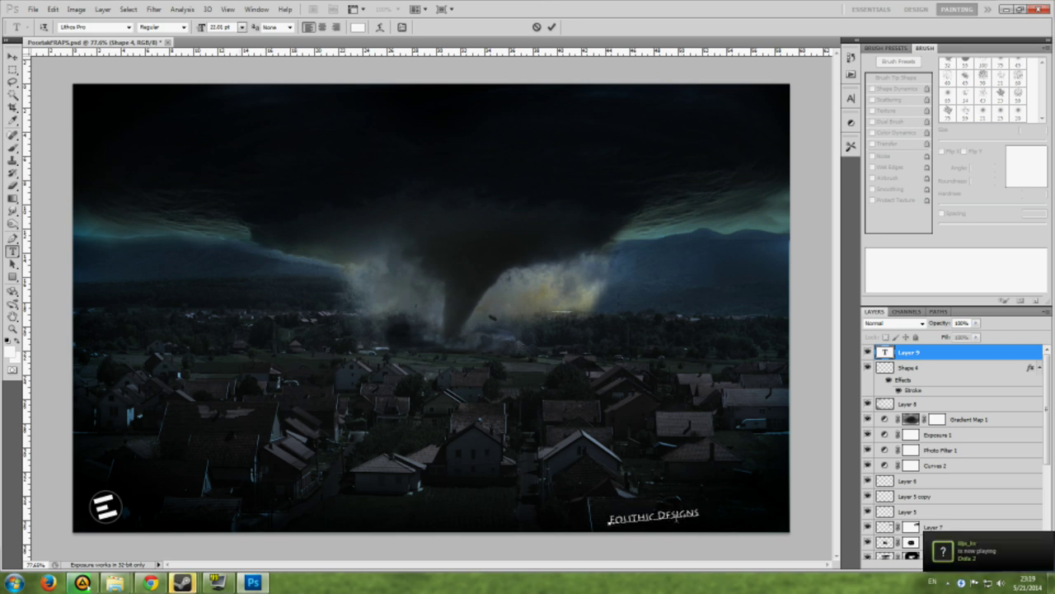
left_click_drag(976, 322, 954, 338)
key("alt+bracketleft")
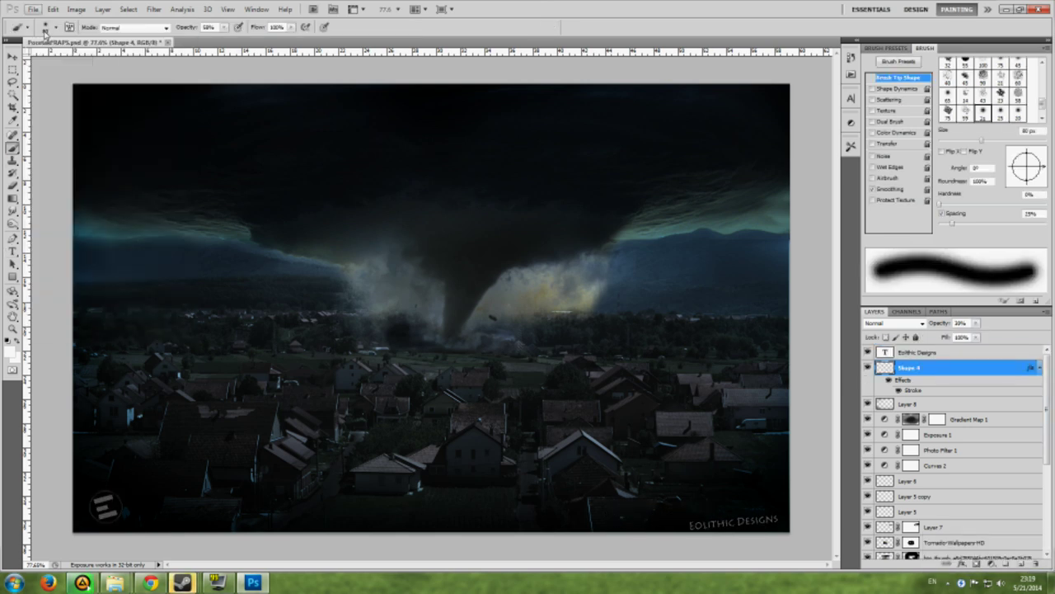